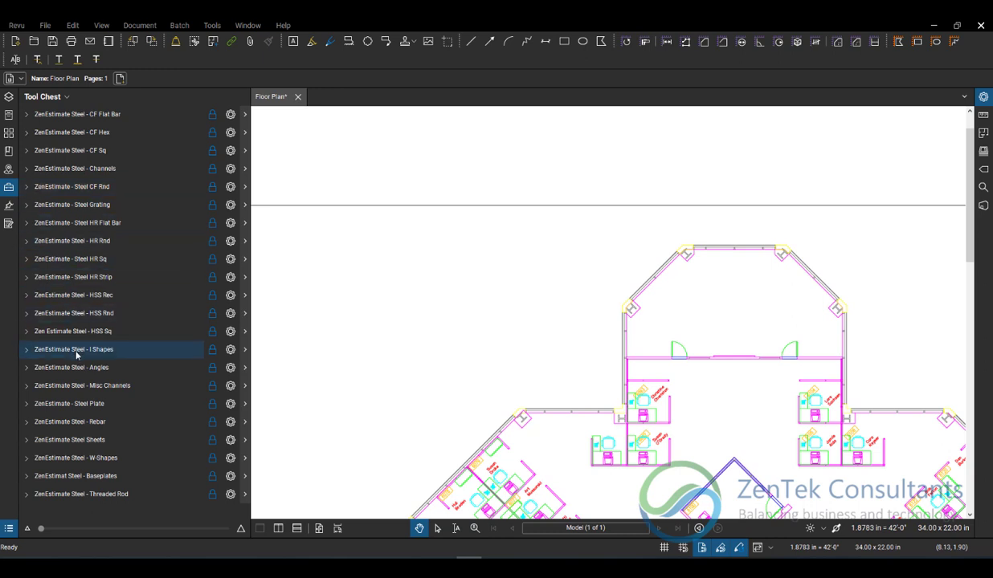
Create a new legend from the ZenEstimate Steel - W-Shapes tool set and place it in the blank area beside the floor plan
left_click(28, 460)
scroll(100, 368, "down", 8)
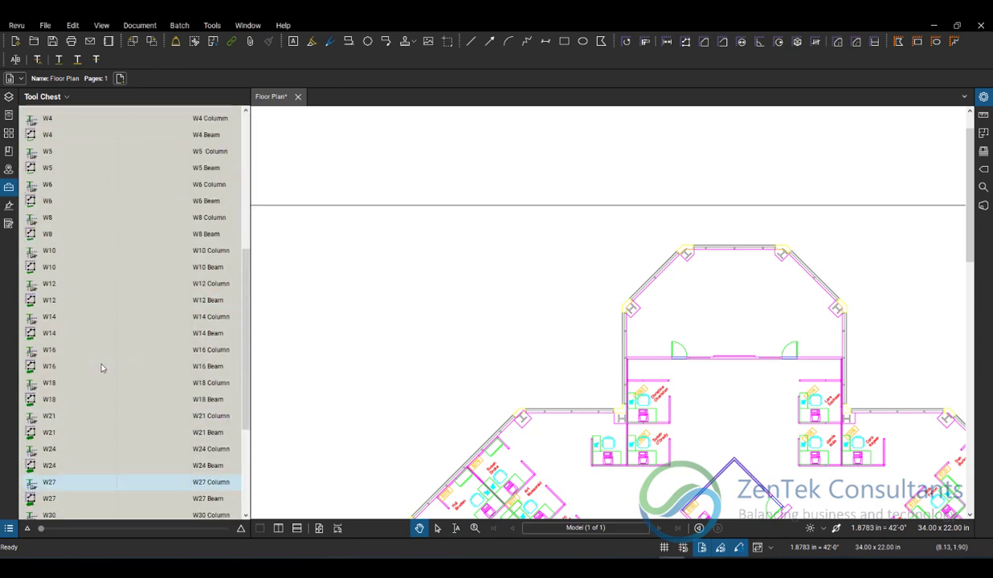
scroll(102, 368, "up", 3)
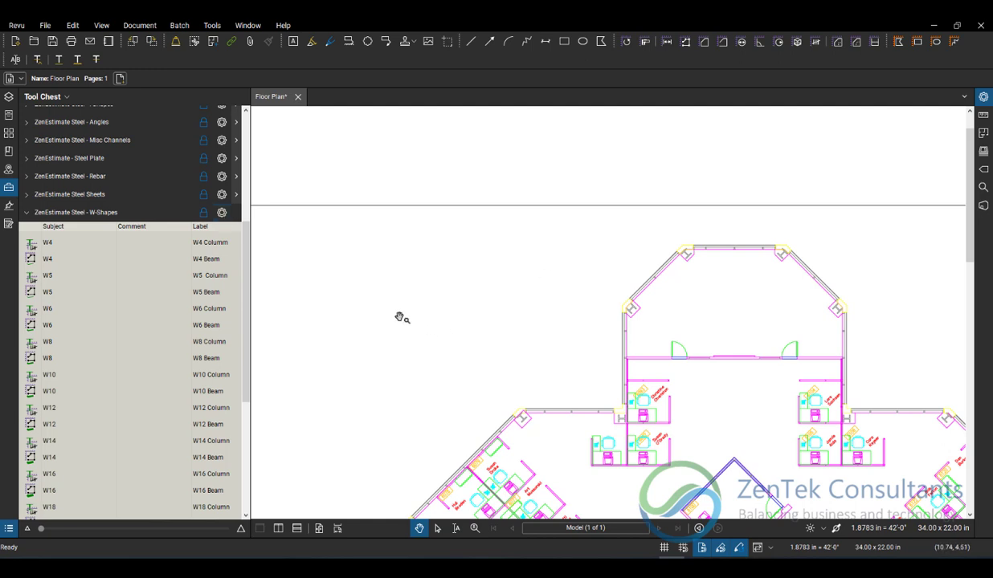
left_click(222, 213)
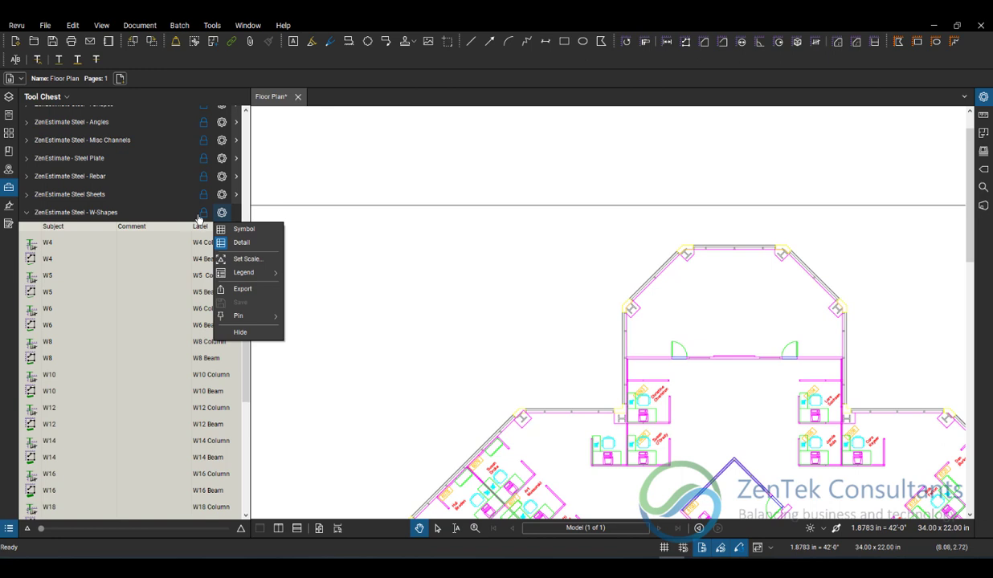
mouse_move(261, 275)
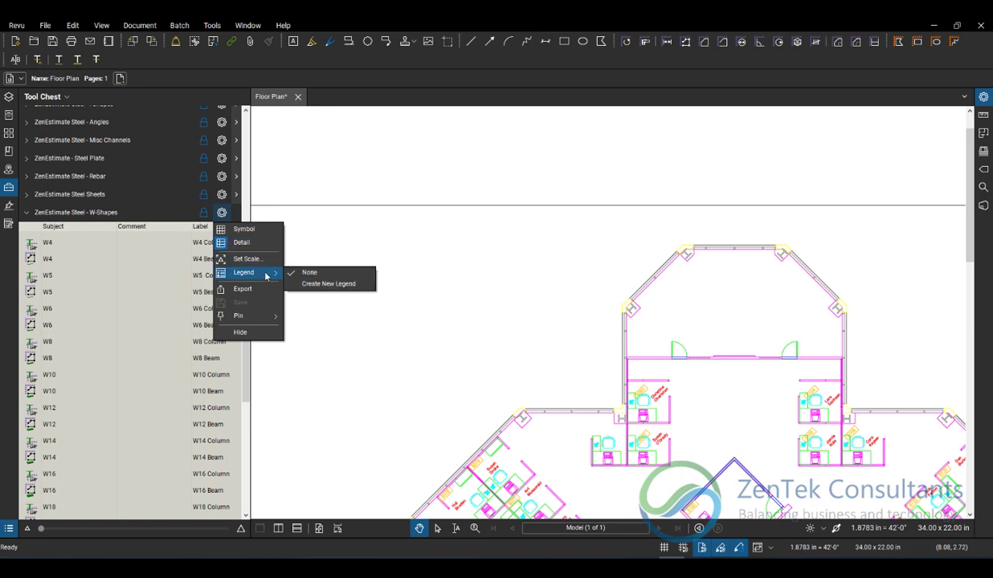
left_click(335, 285)
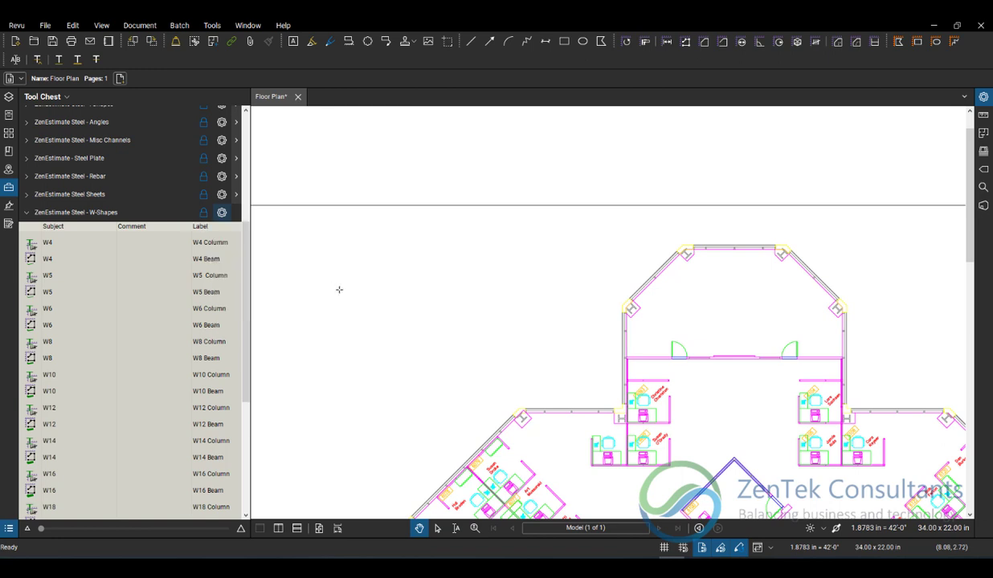
left_click(289, 260)
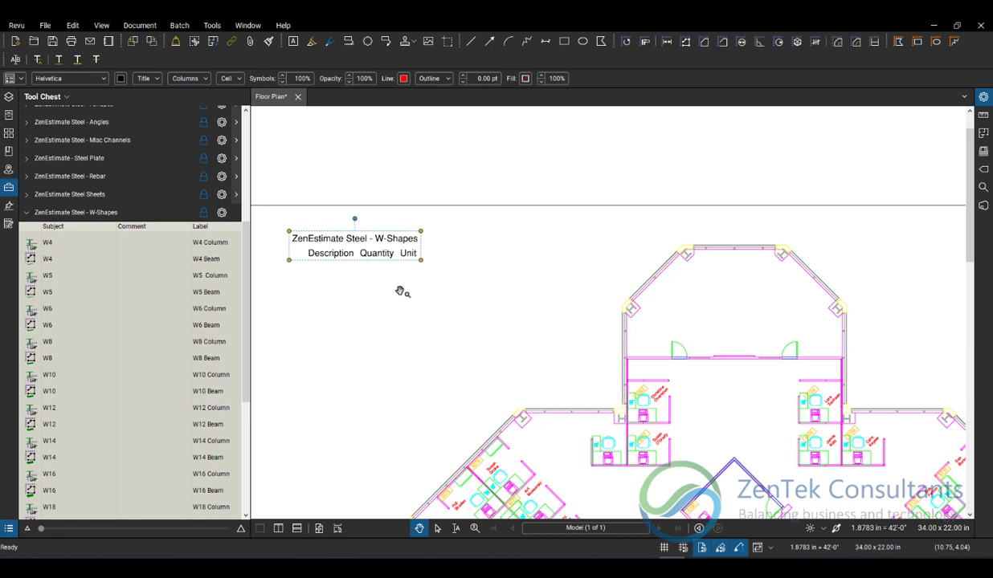
left_click(480, 183)
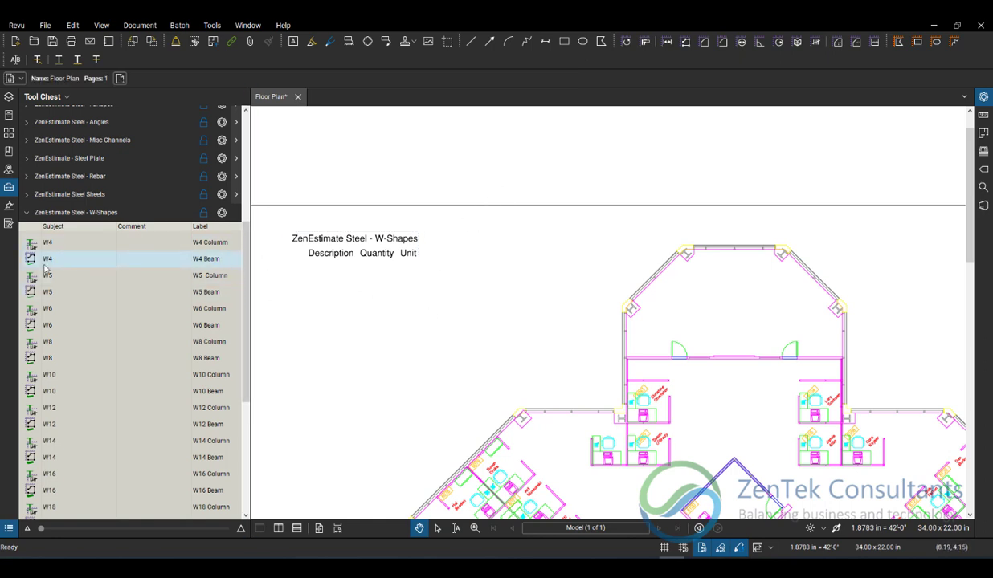
Count the four columns at the corners of the angled upper bay with the W6 Column tool
left_click(45, 314)
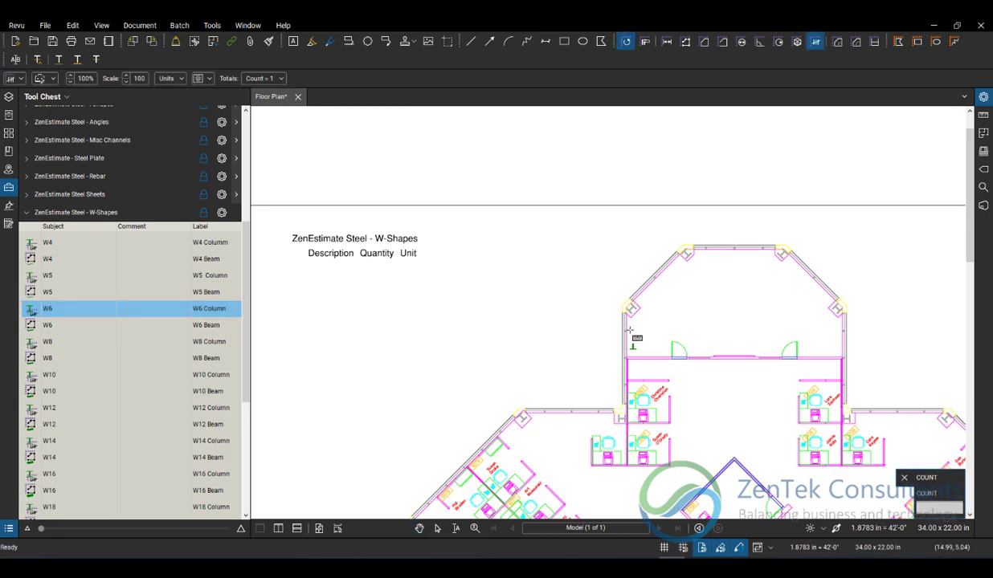
left_click(688, 254)
left_click(731, 250)
key("ctrl+z")
left_click(782, 251)
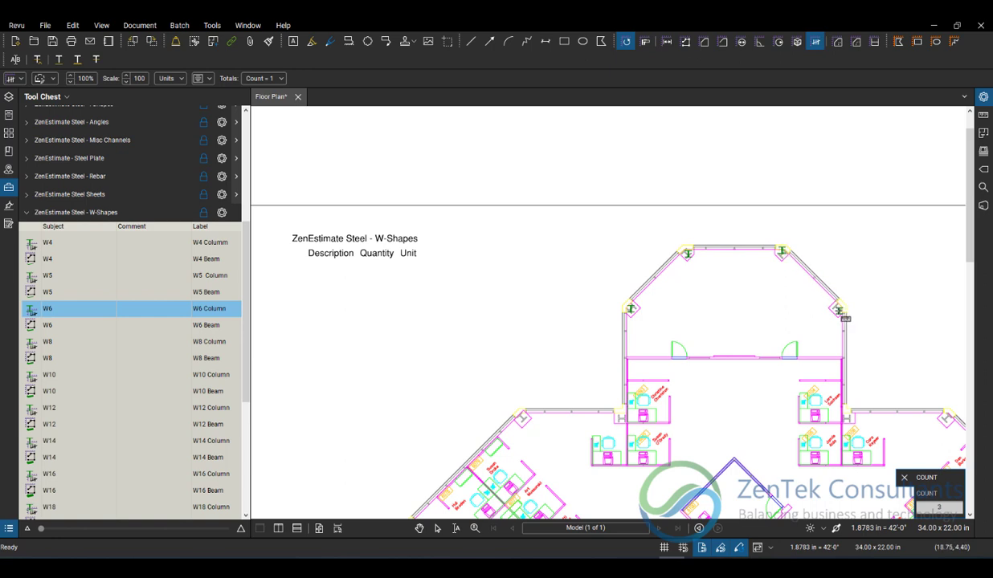
left_click(838, 309)
key("Escape")
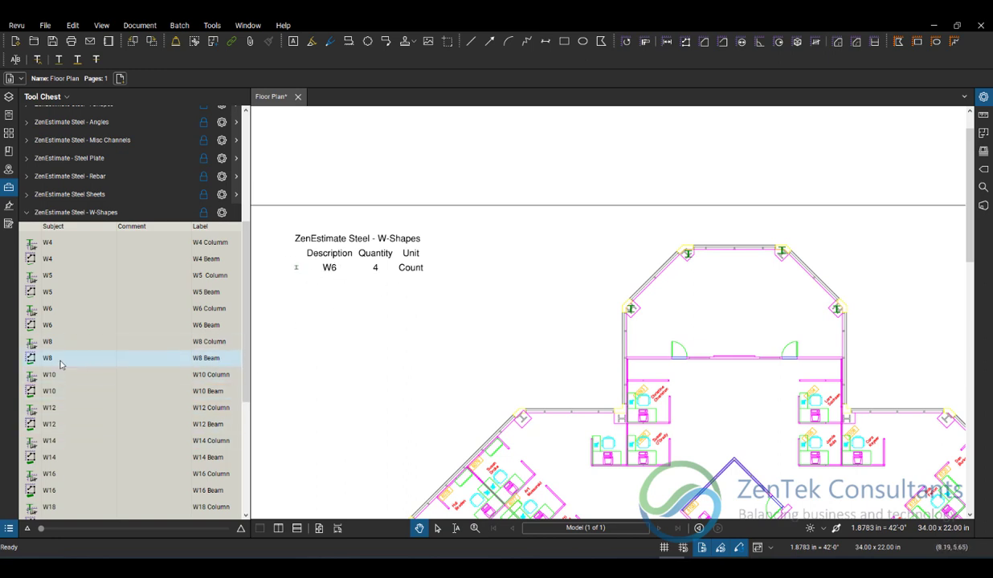
Measure a W4 Beam run about 101'-7" long through the four W6 columns of the upper bay
left_click(57, 261)
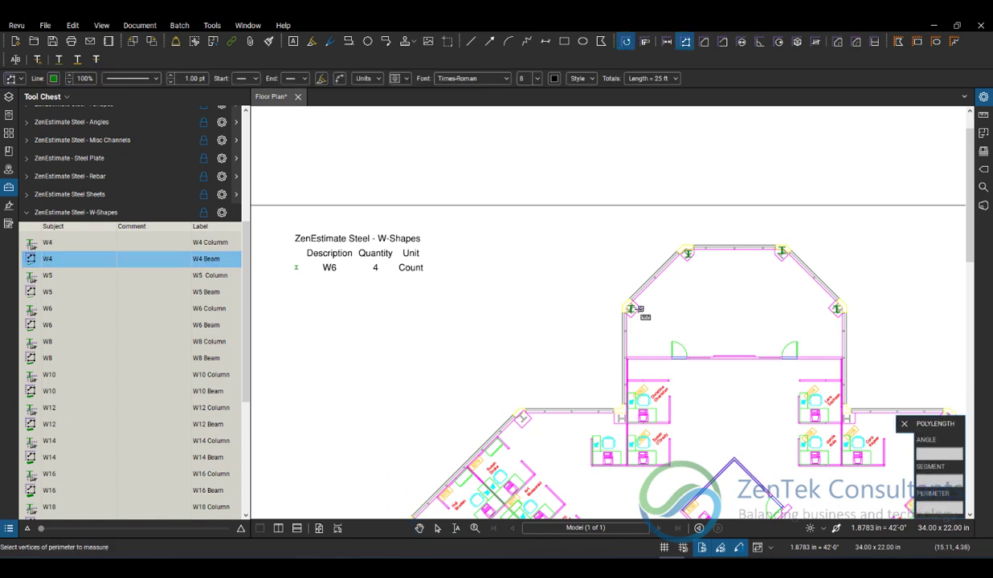
left_click(629, 310)
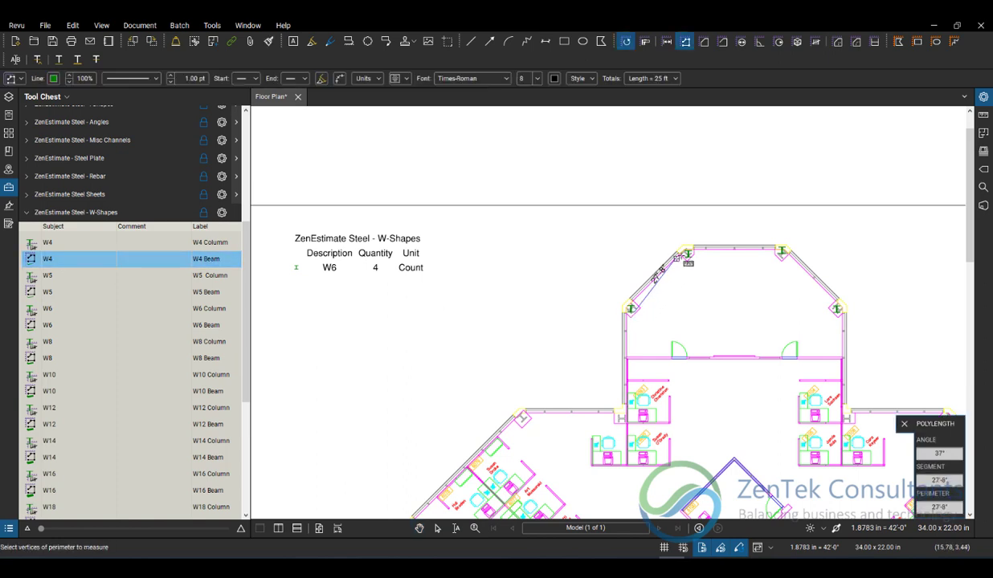
left_click(687, 253)
left_click(781, 252)
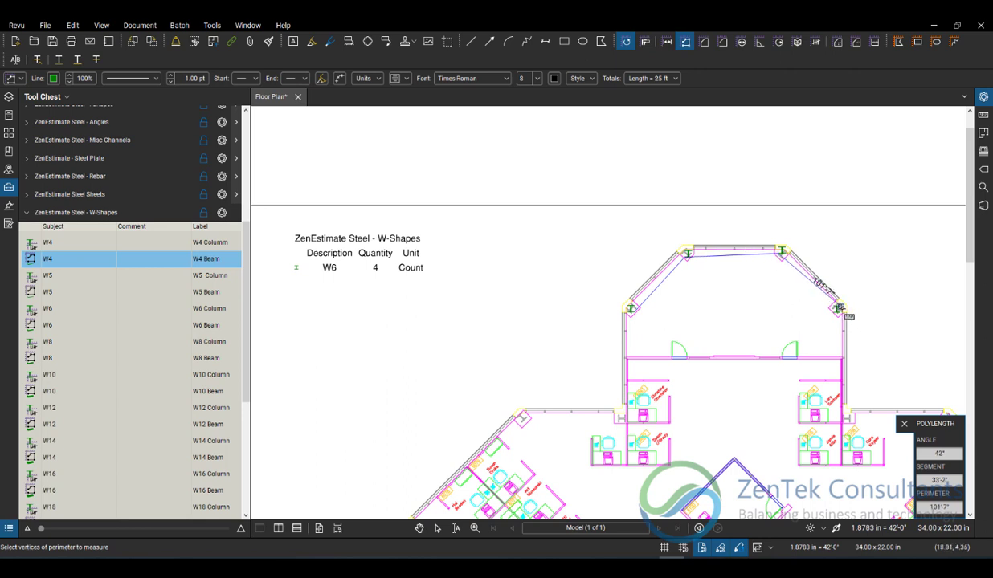
left_click(837, 310)
key("Return")
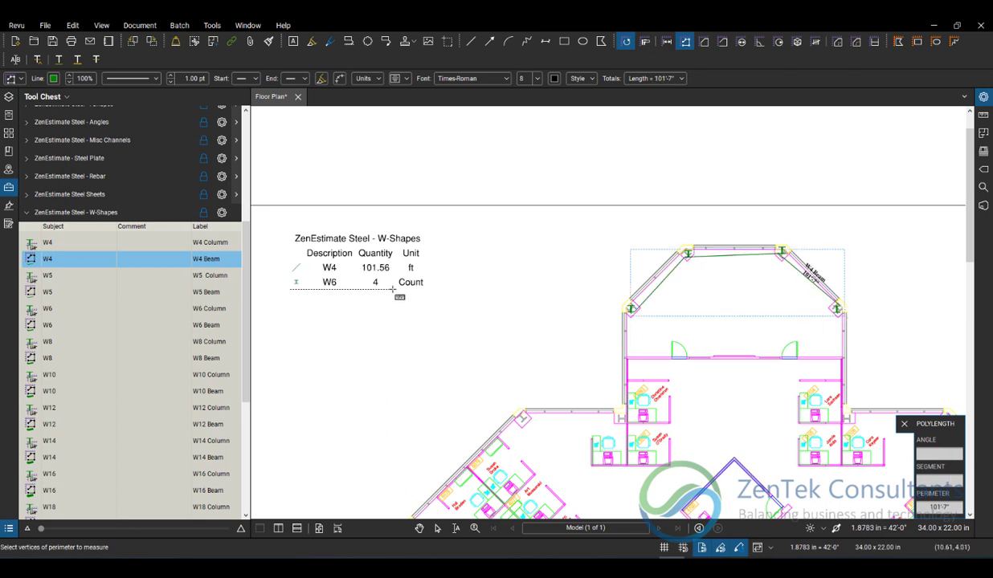
key("Escape")
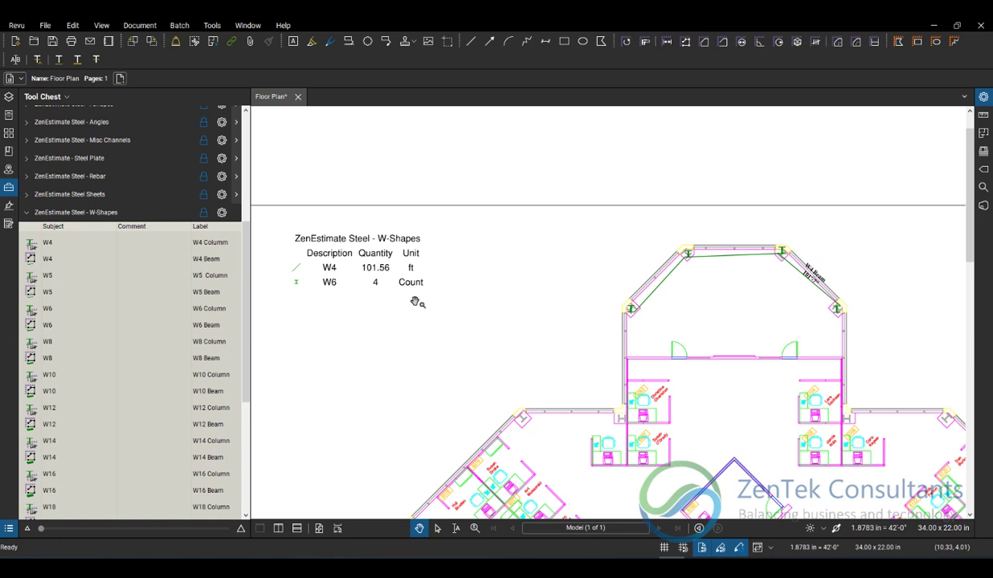
Count the four columns along the walls below the upper bay with the W24 Column tool
scroll(128, 463, "down", 3)
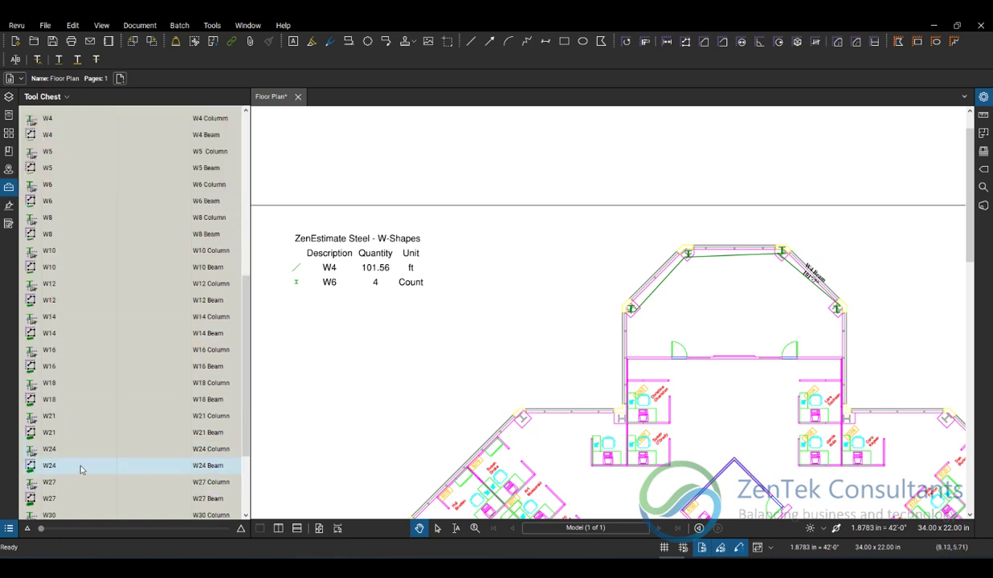
left_click(49, 453)
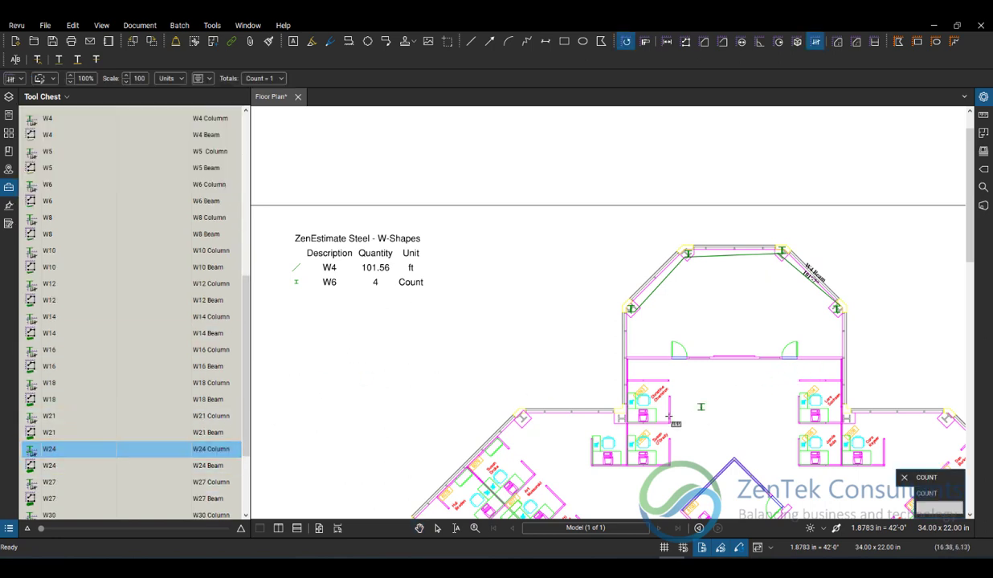
left_click(621, 418)
left_click(849, 417)
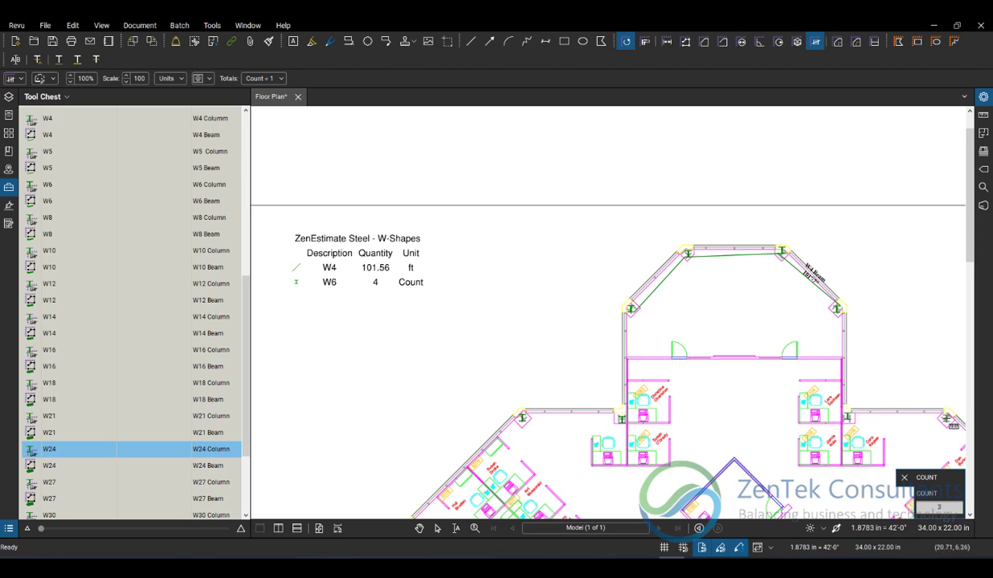
key("Escape")
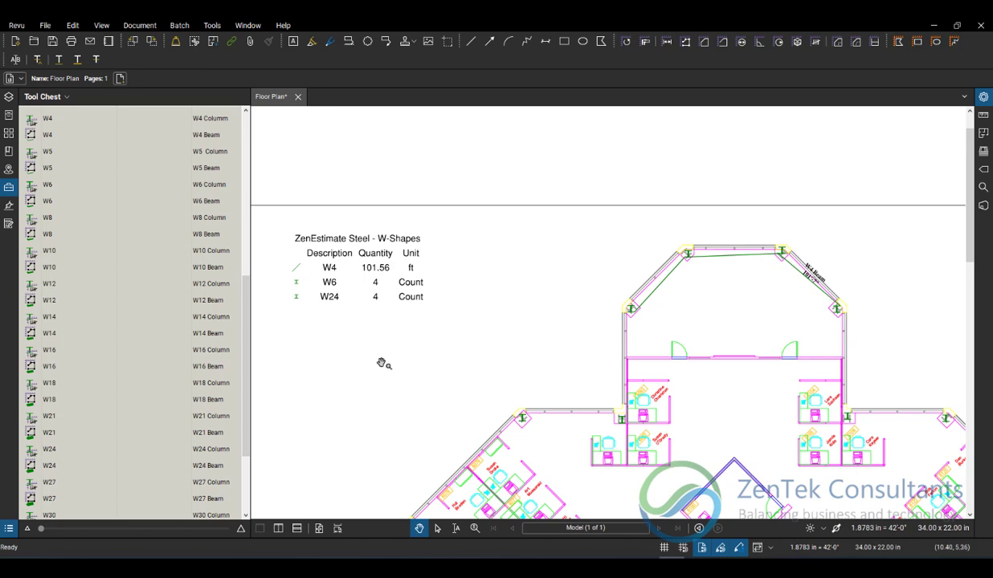
Hide the Tool Chest and open the properties of the W-Shapes legend
scroll(381, 363, "up", 1)
scroll(381, 363, "down", 1)
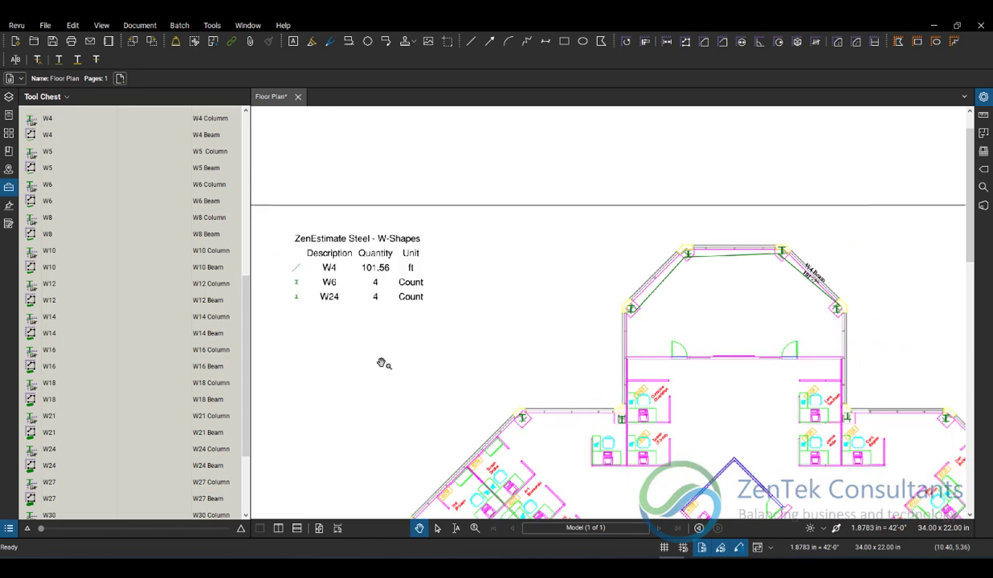
left_click_drag(381, 363, 411, 378)
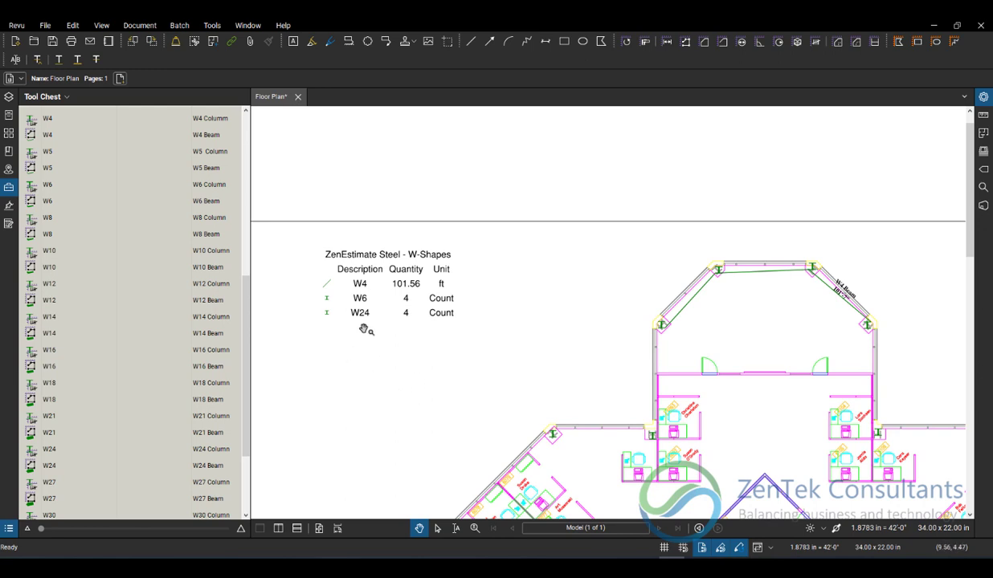
left_click(8, 187)
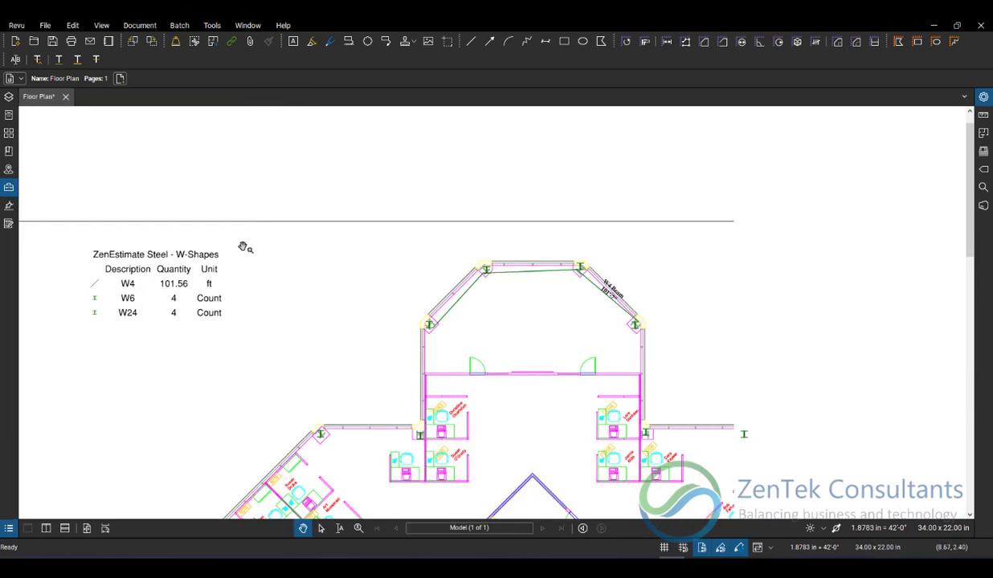
left_click(206, 287)
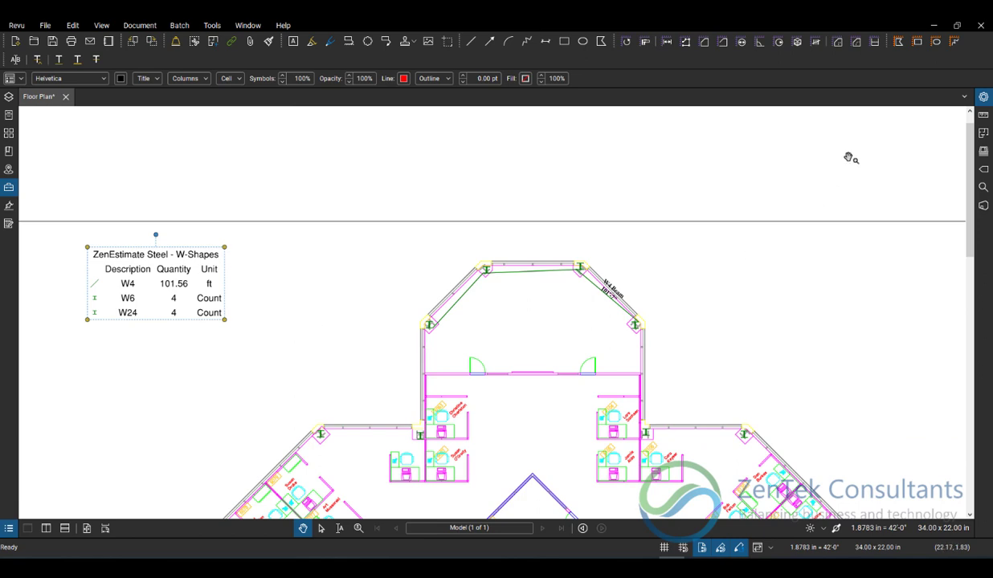
left_click(984, 101)
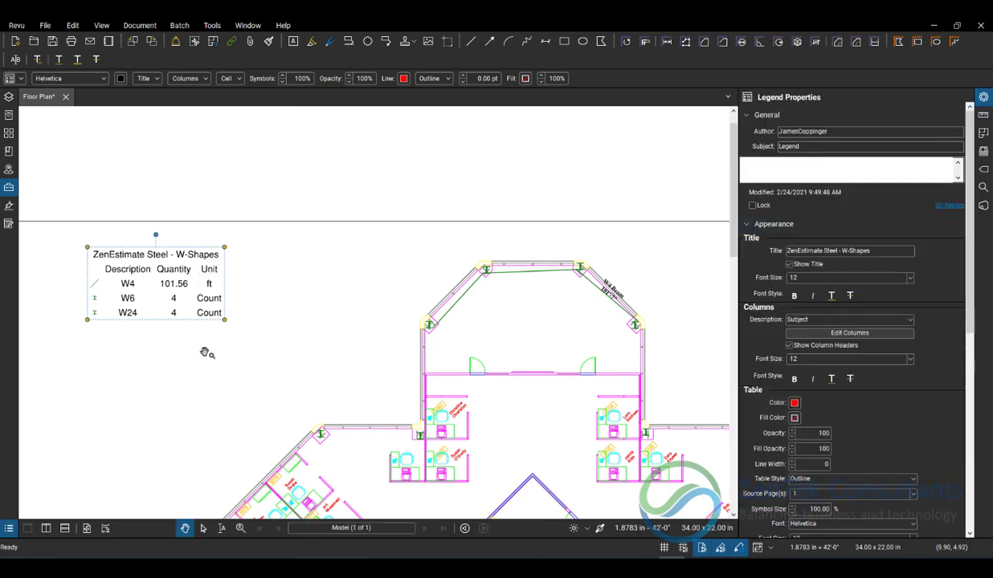
Change the legend's title to "Steel Item List"
left_click(886, 252)
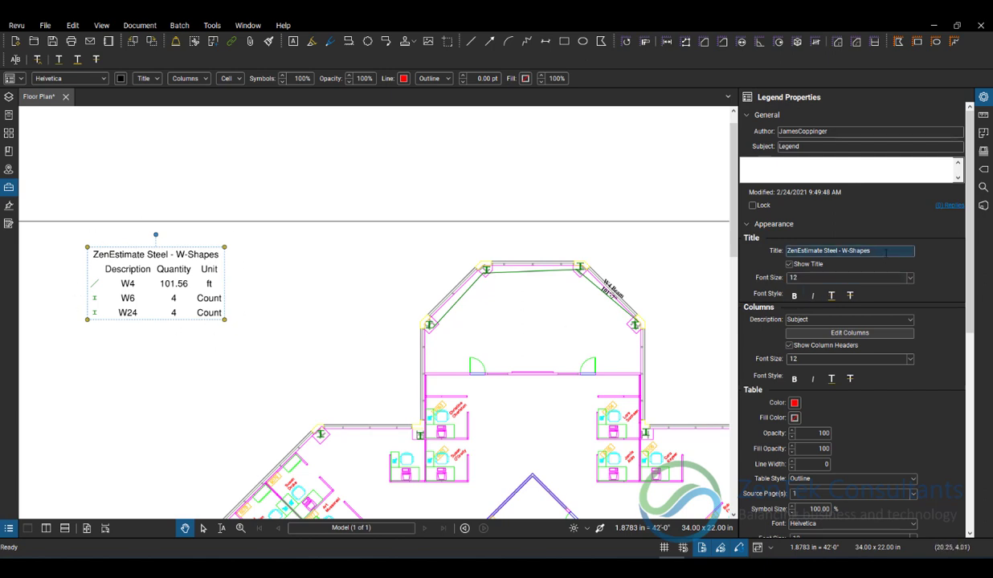
triple_click(885, 252)
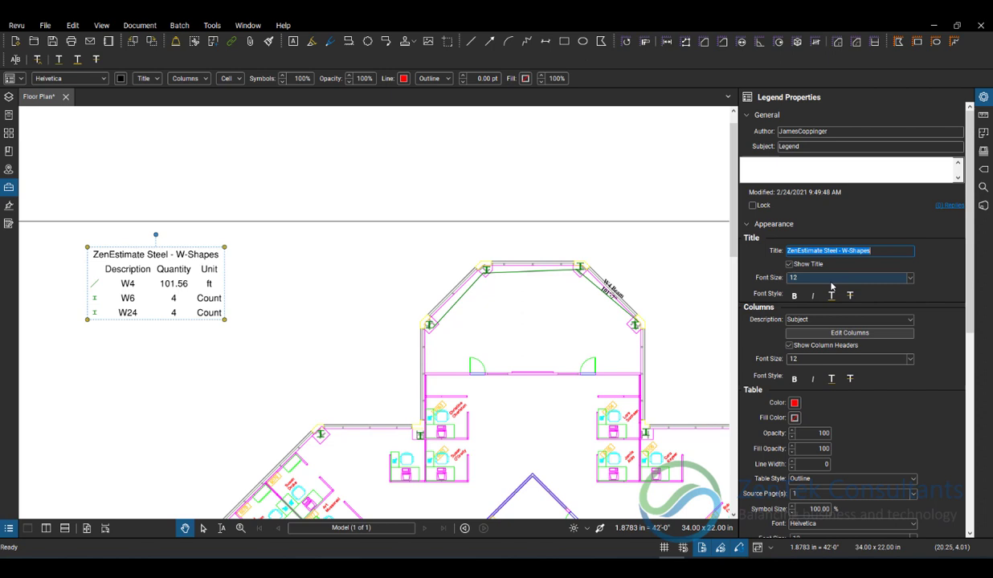
type("Steel Item List")
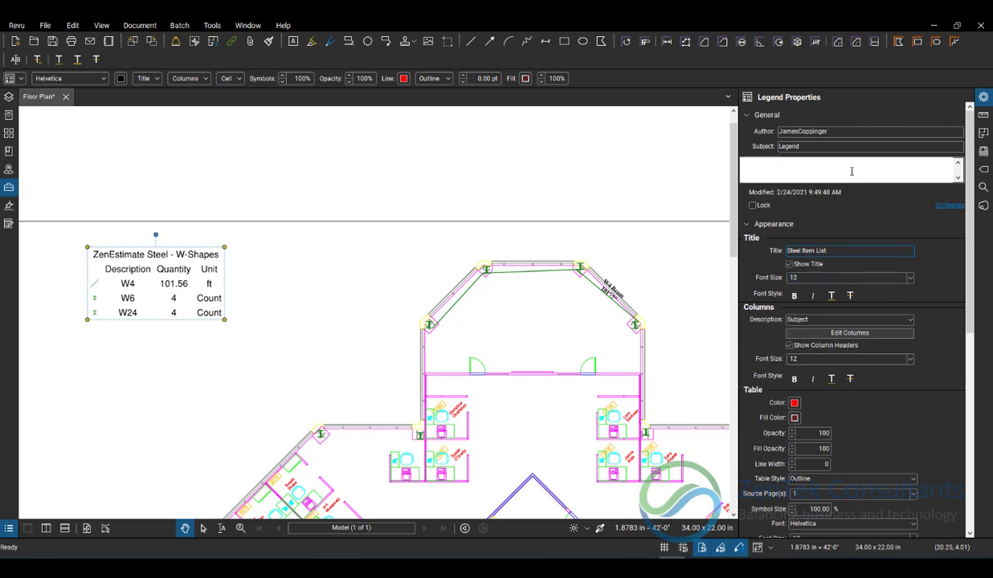
key("Return")
scroll(140, 241, "up", 2)
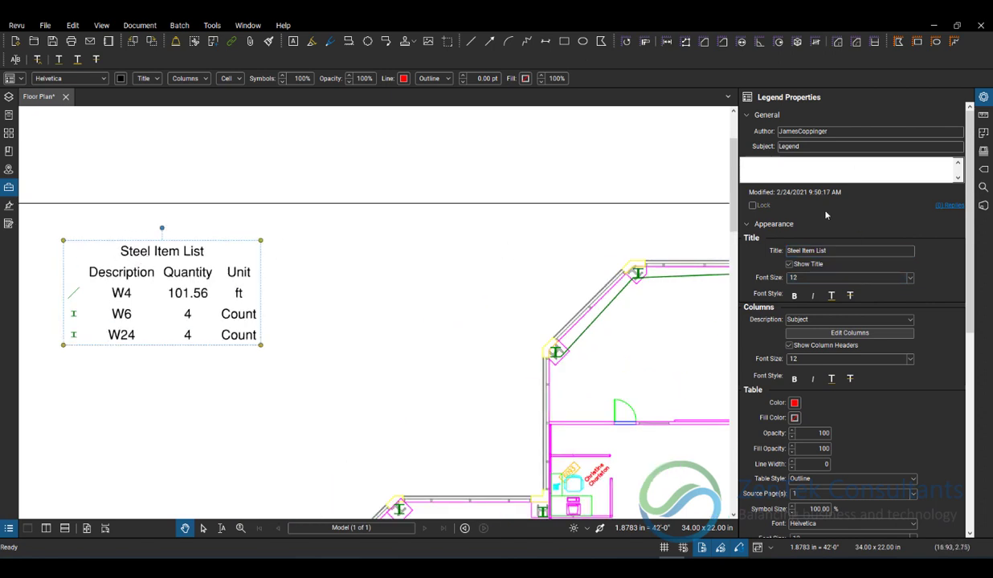
Format the legend title as bold at font size 18, and make the column headers bold and italic
left_click(793, 295)
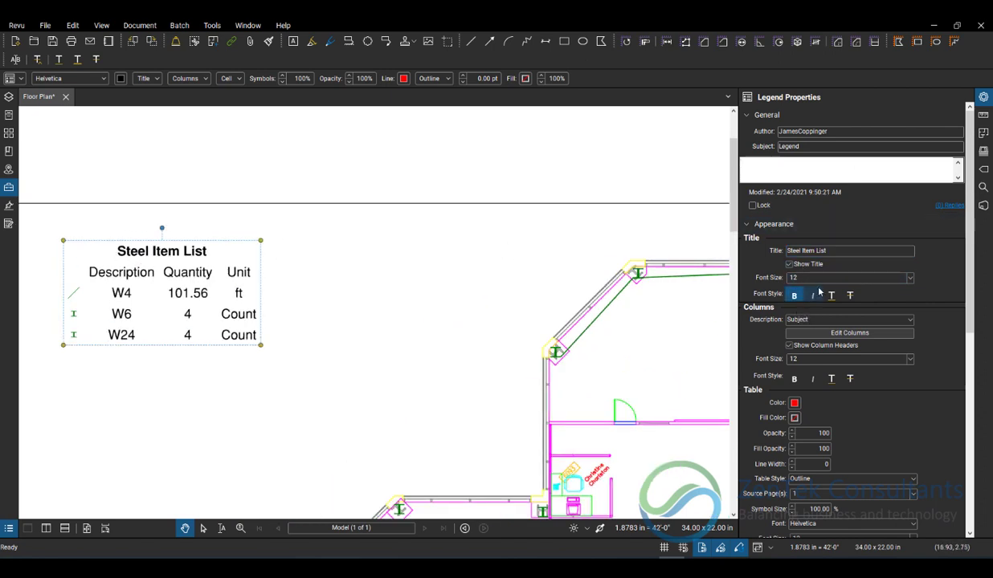
left_click(884, 278)
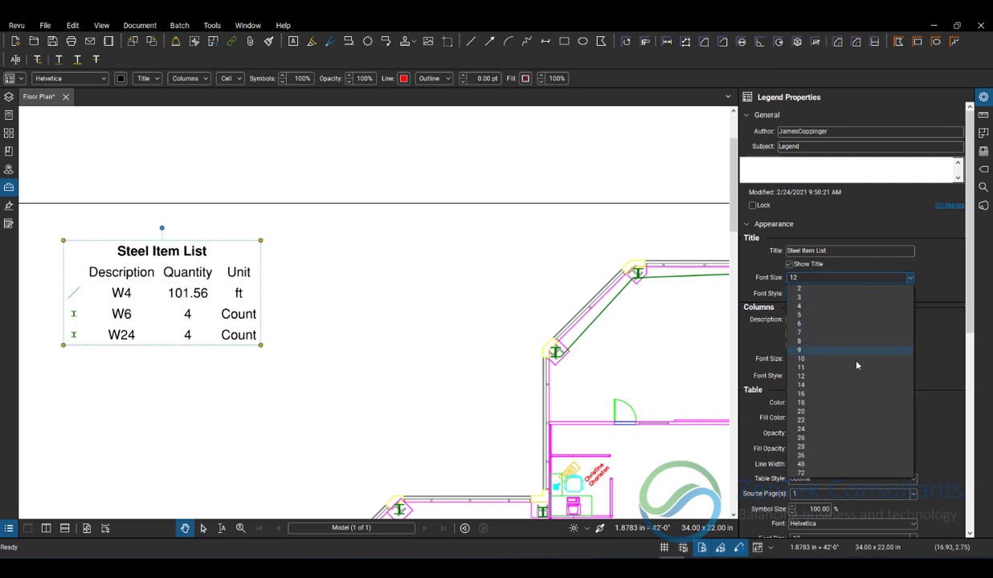
left_click(851, 406)
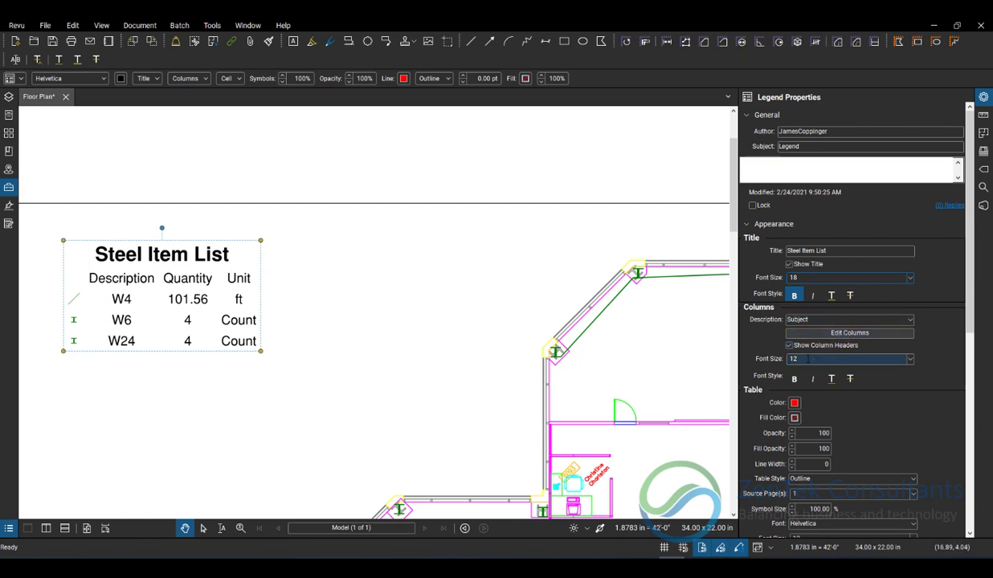
left_click(794, 380)
left_click(813, 379)
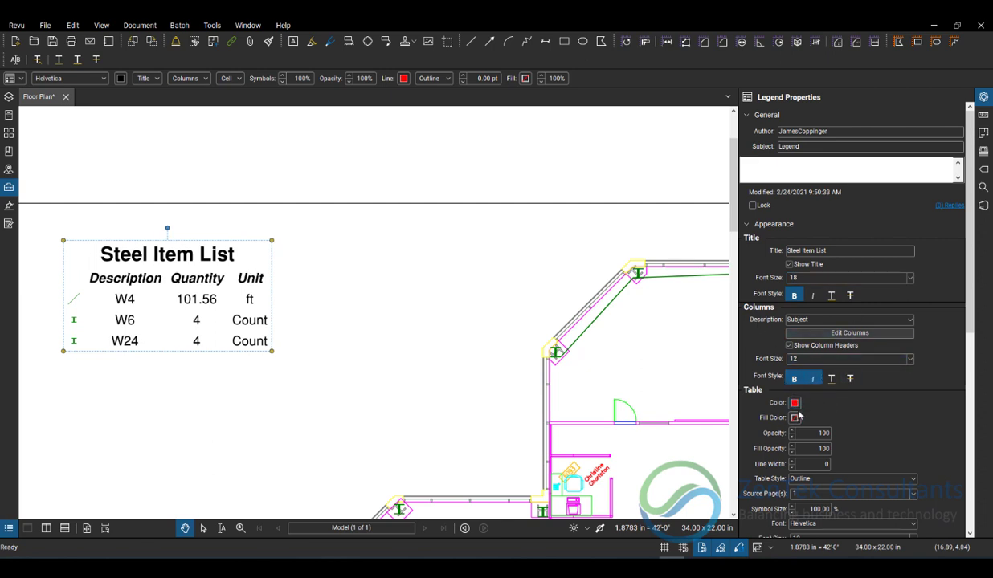
Change the legend's font color to dark gray
scroll(796, 478, "down", 2)
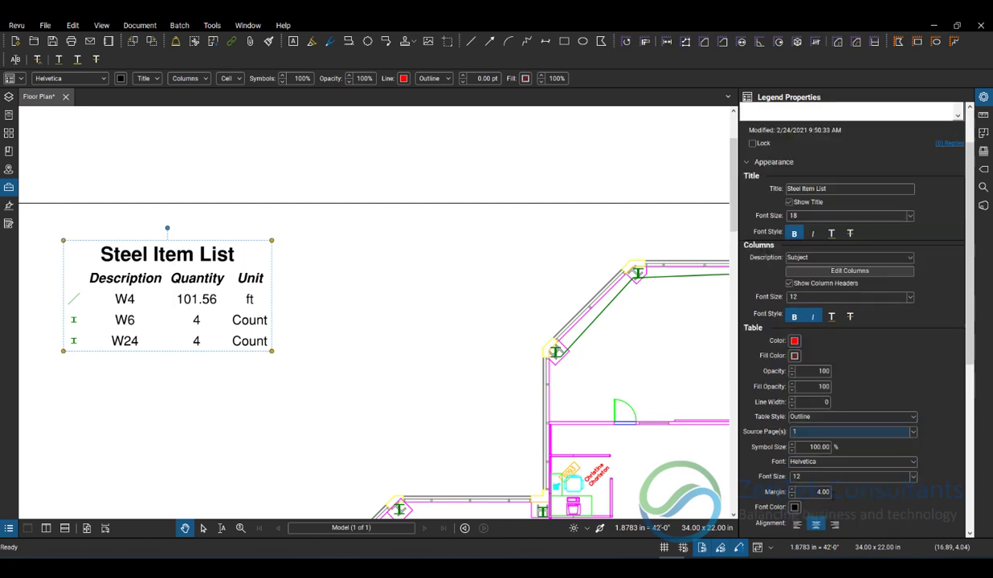
left_click(796, 510)
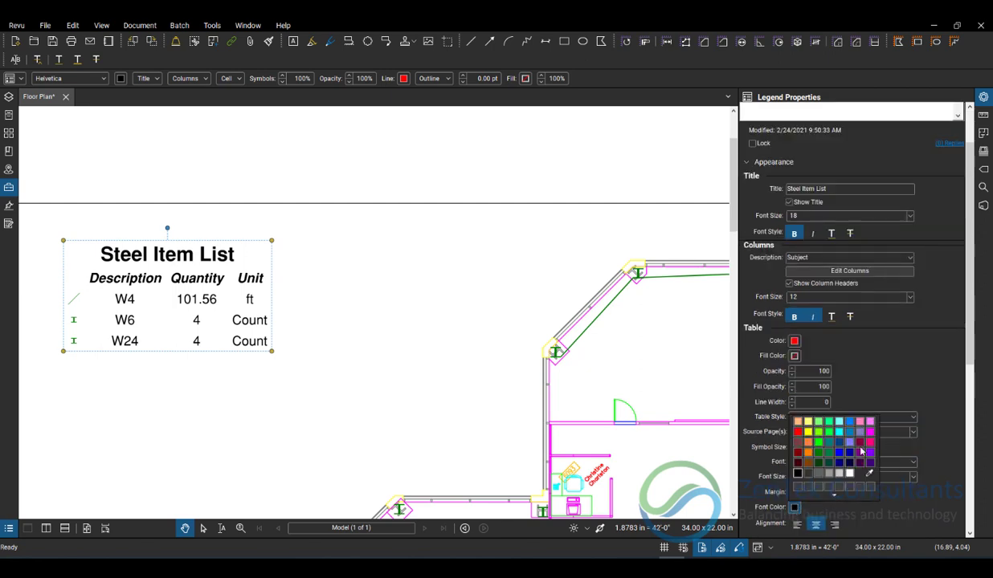
left_click(790, 465)
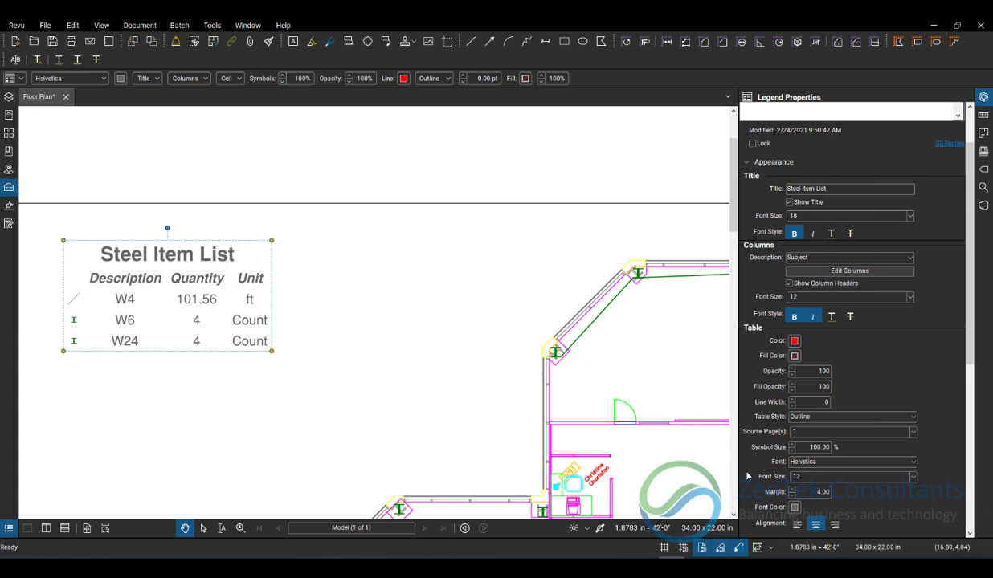
Set the legend's table font size to 10 and use Label as the source of its Description column
left_click(912, 479)
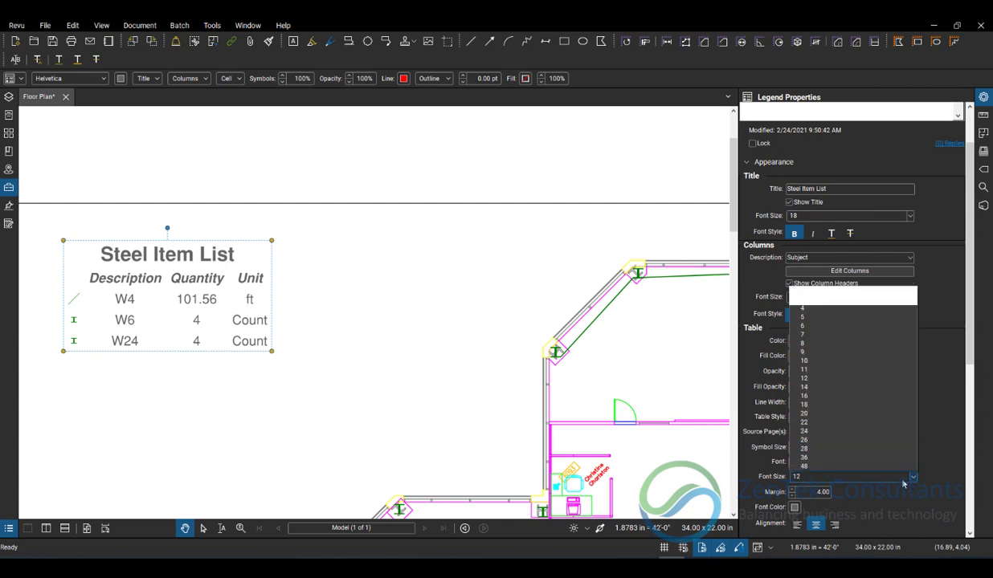
left_click(843, 352)
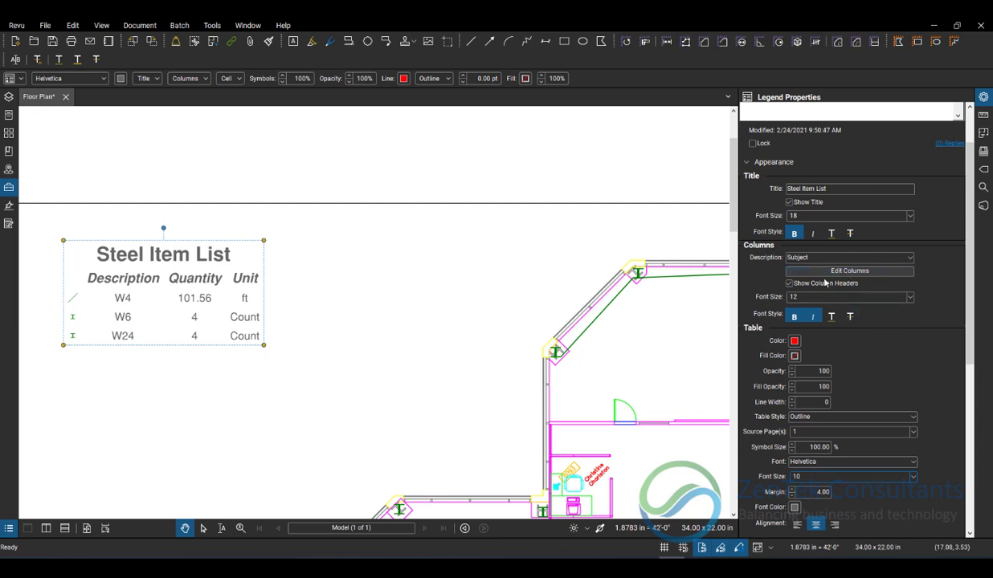
left_click(869, 259)
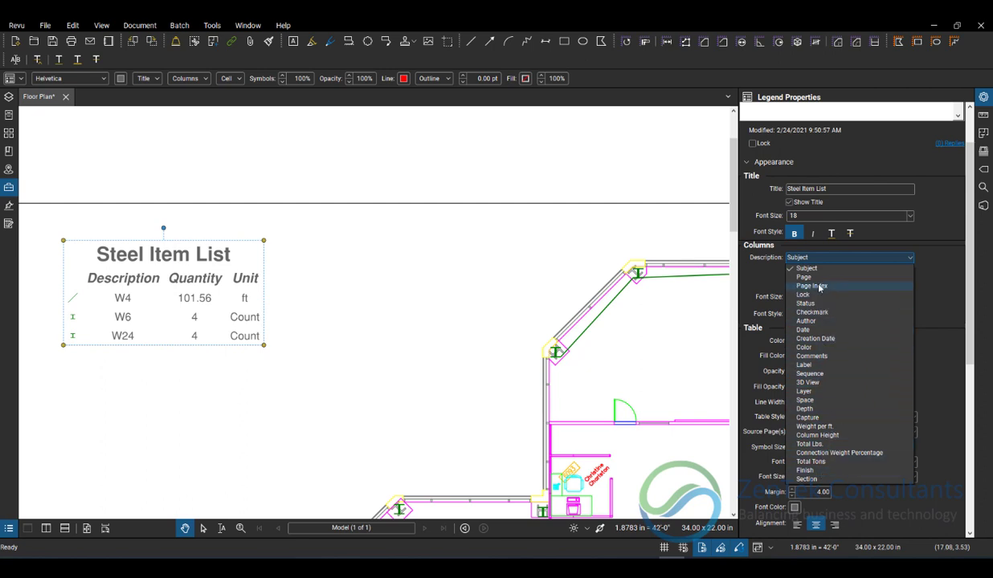
left_click(804, 366)
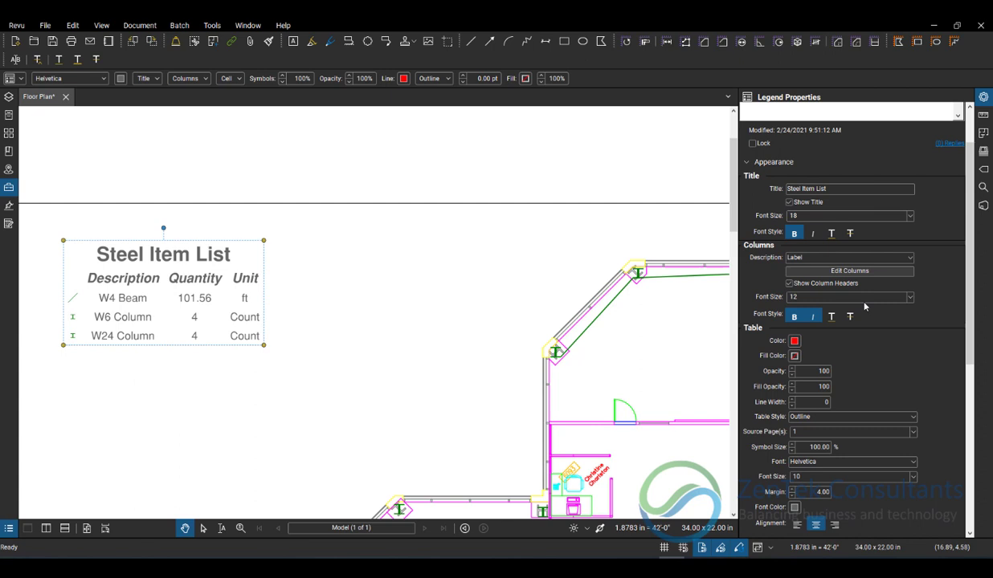
Add the Weight per ft., Finish and Section columns to the legend
left_click(862, 269)
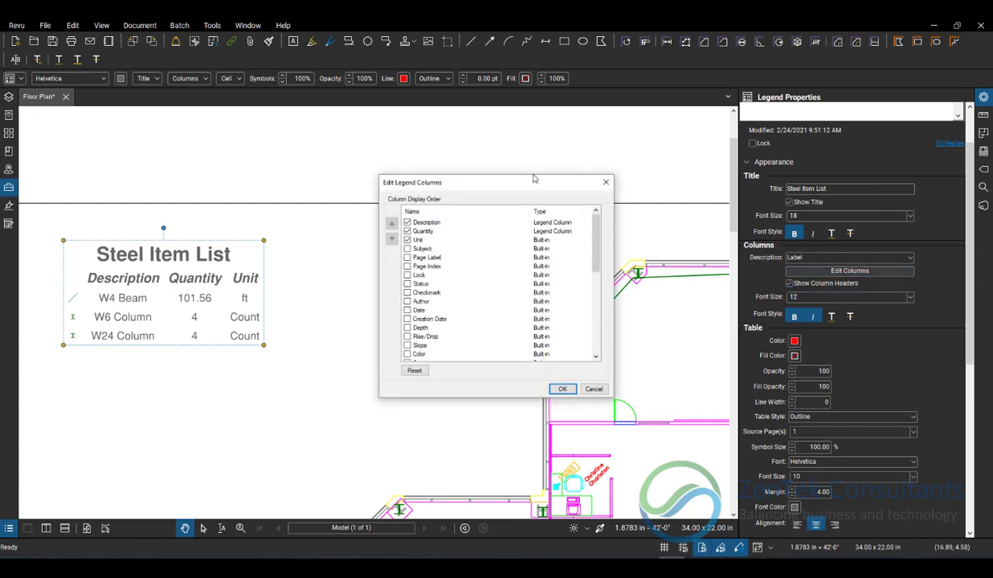
left_click_drag(533, 187, 569, 178)
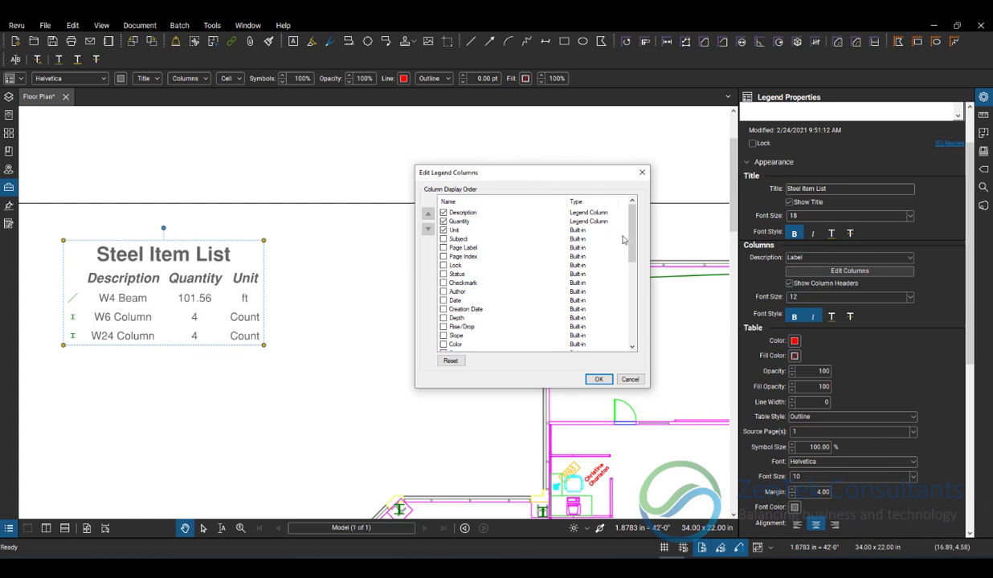
left_click_drag(633, 241, 635, 322)
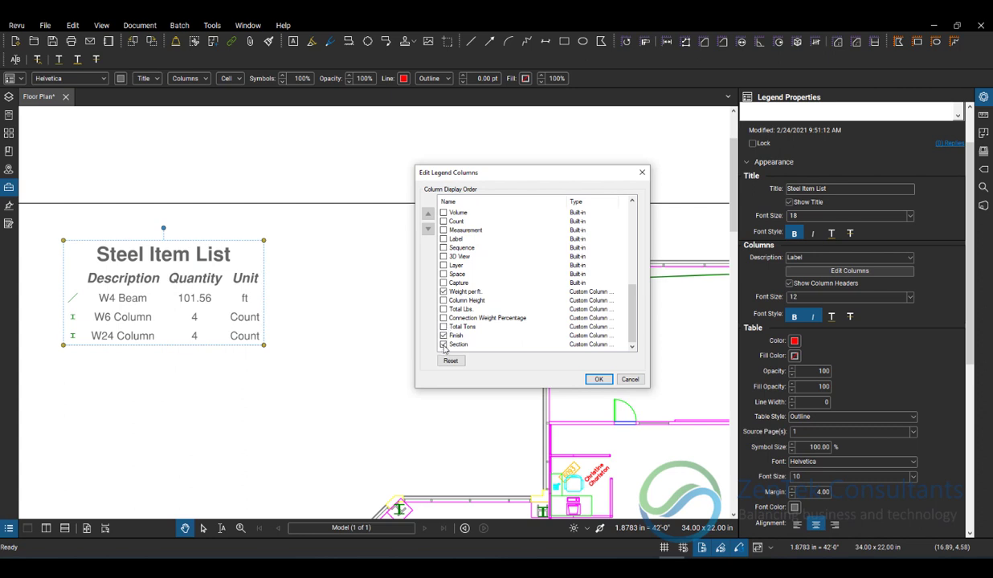
left_click(599, 380)
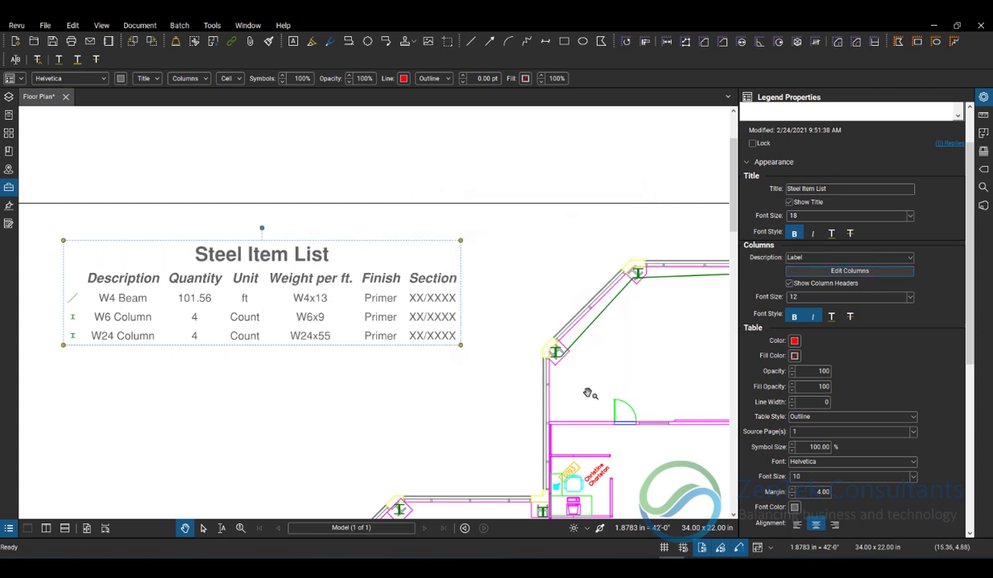
left_click(225, 452)
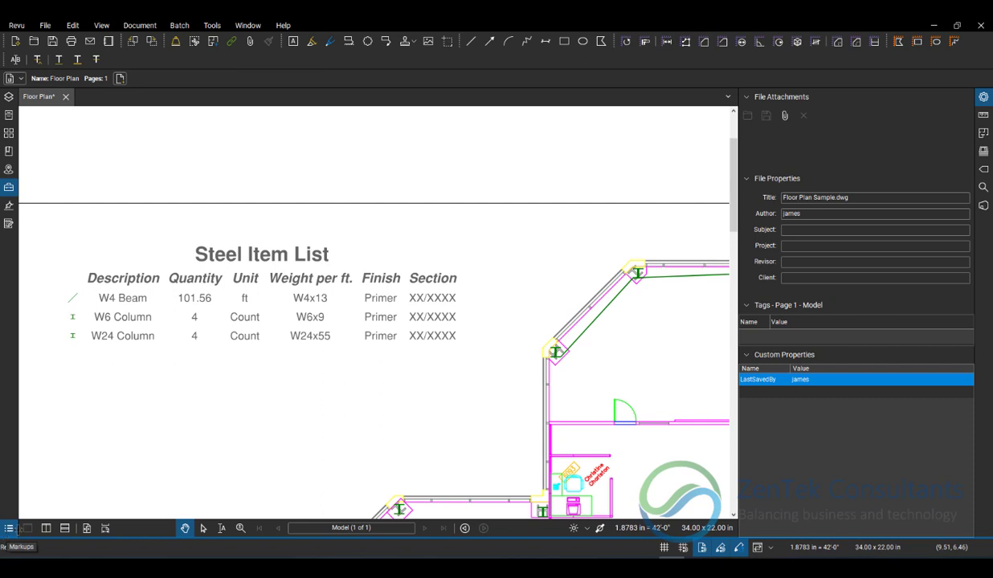
Change the weight per ft. of the W6 column count to W6x20
left_click(569, 369)
scroll(867, 369, "down", 2)
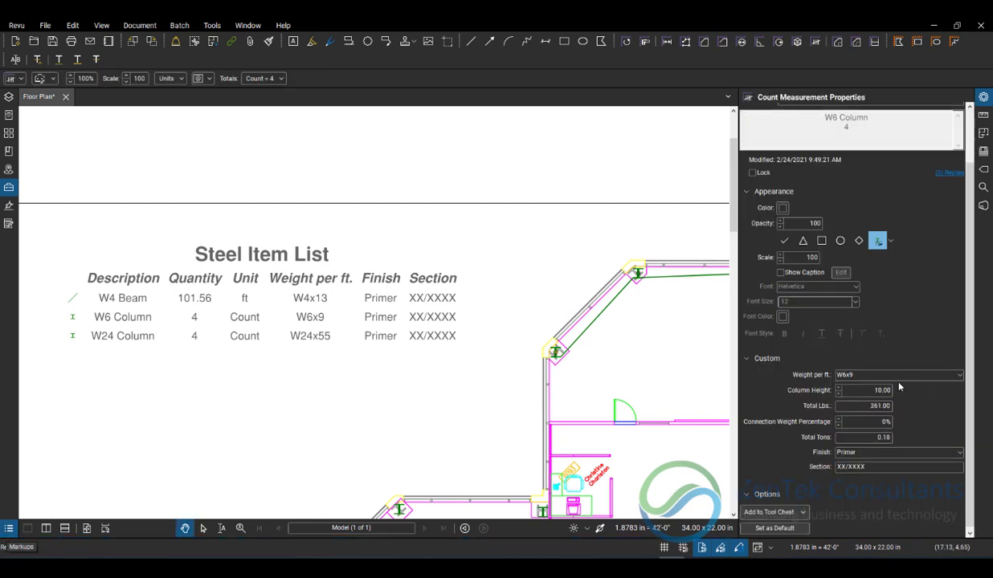
left_click(934, 375)
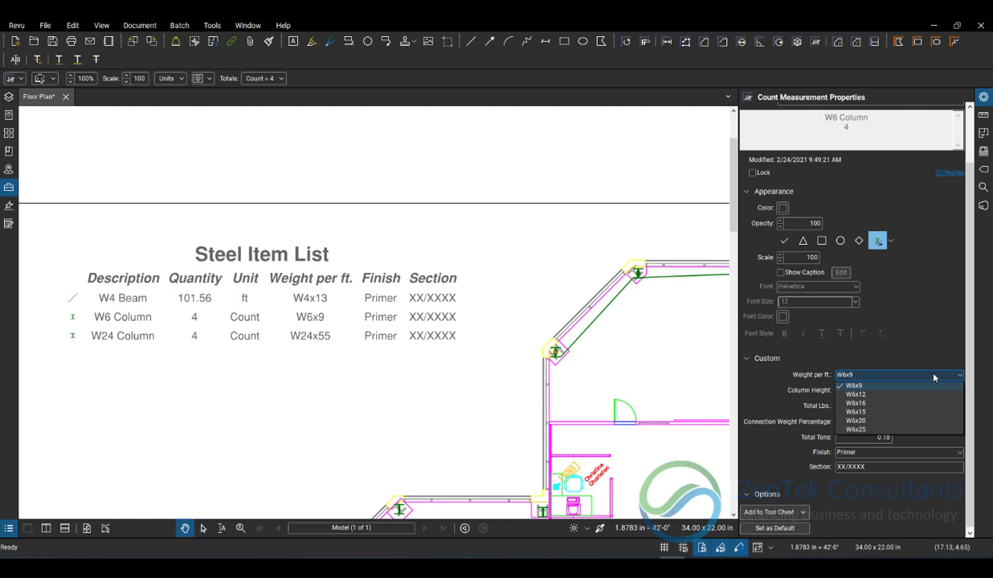
left_click(907, 422)
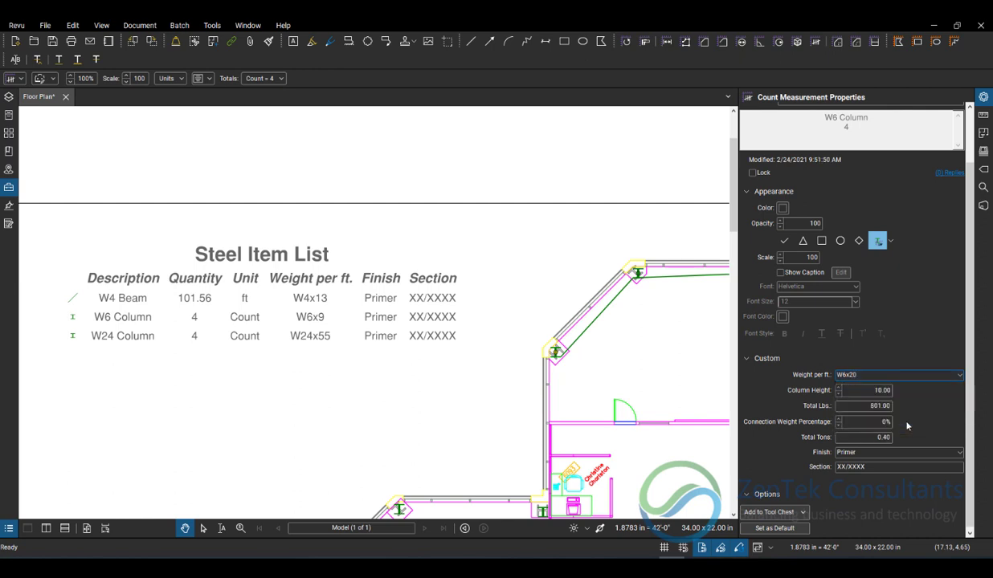
left_click(416, 386)
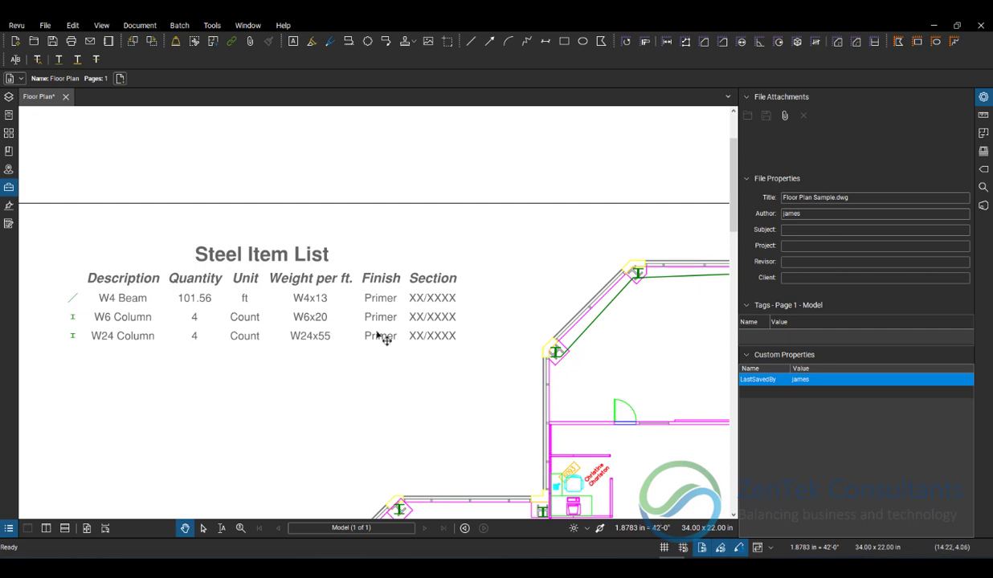
Set the finish of the W4 beam measurement on the floor plan to Epoxy
left_click(561, 361)
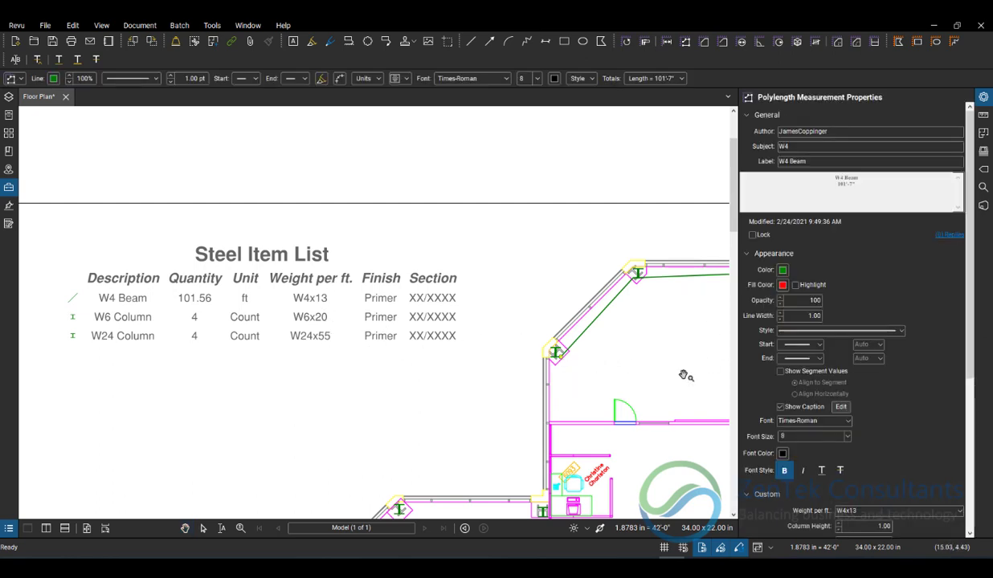
scroll(847, 437, "down", 3)
scroll(852, 434, "down", 1)
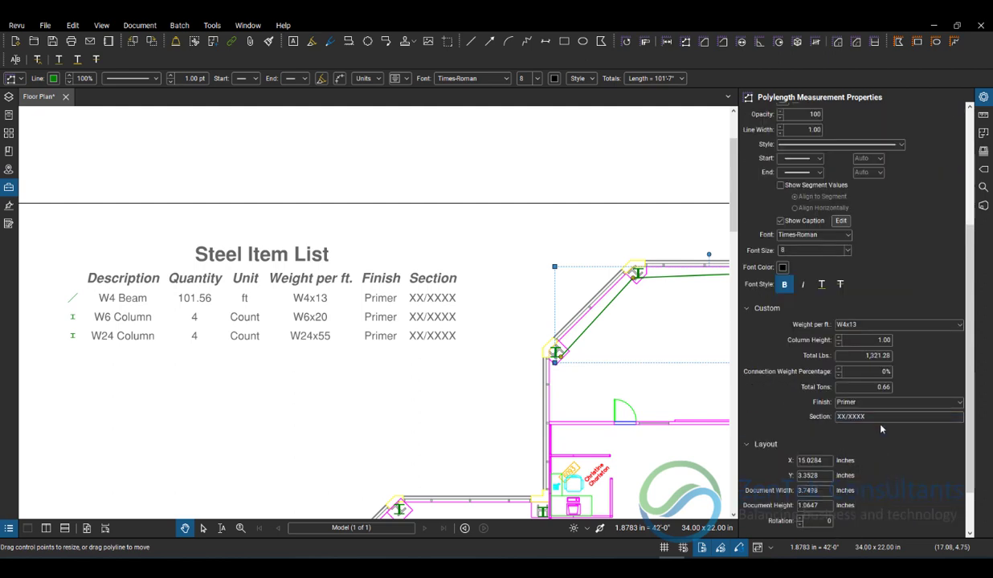
left_click(884, 402)
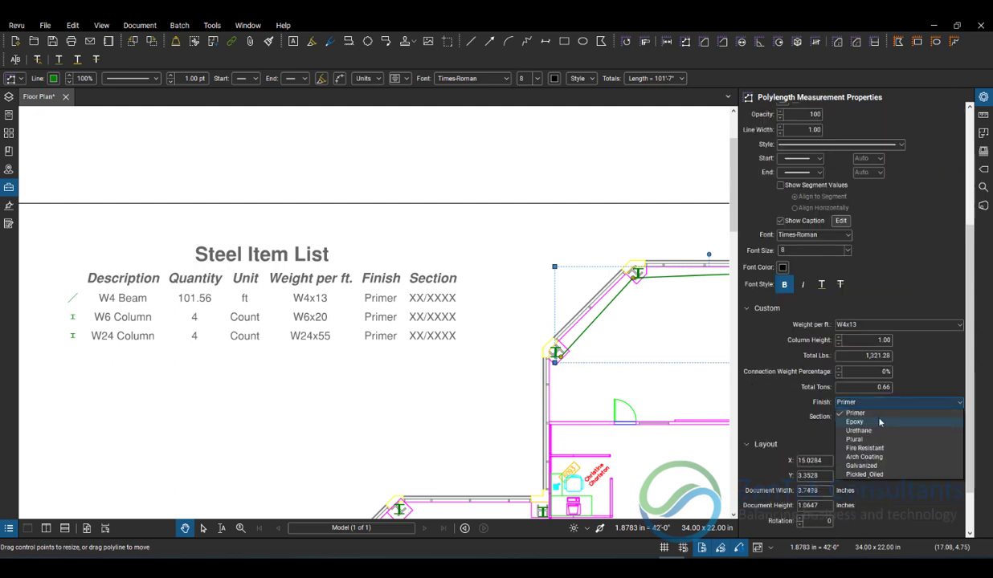
left_click(879, 422)
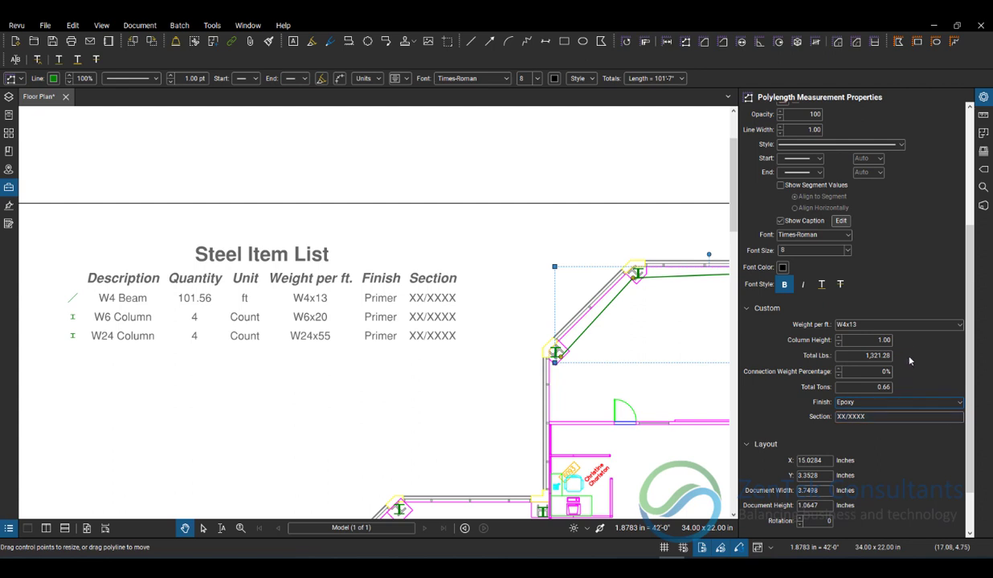
Enter 12/S-13 as the W4 beam's section reference
left_click(874, 417)
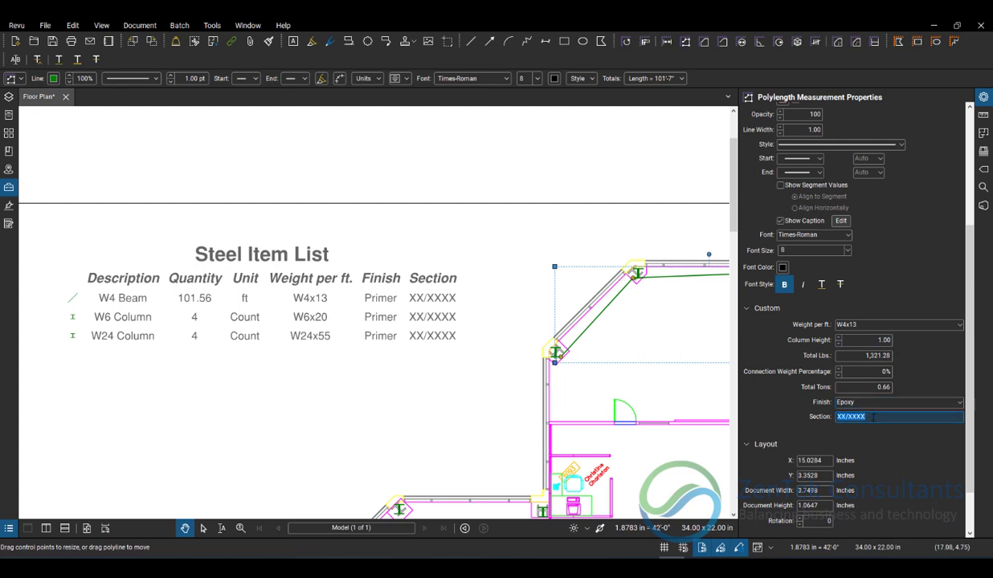
type("12/")
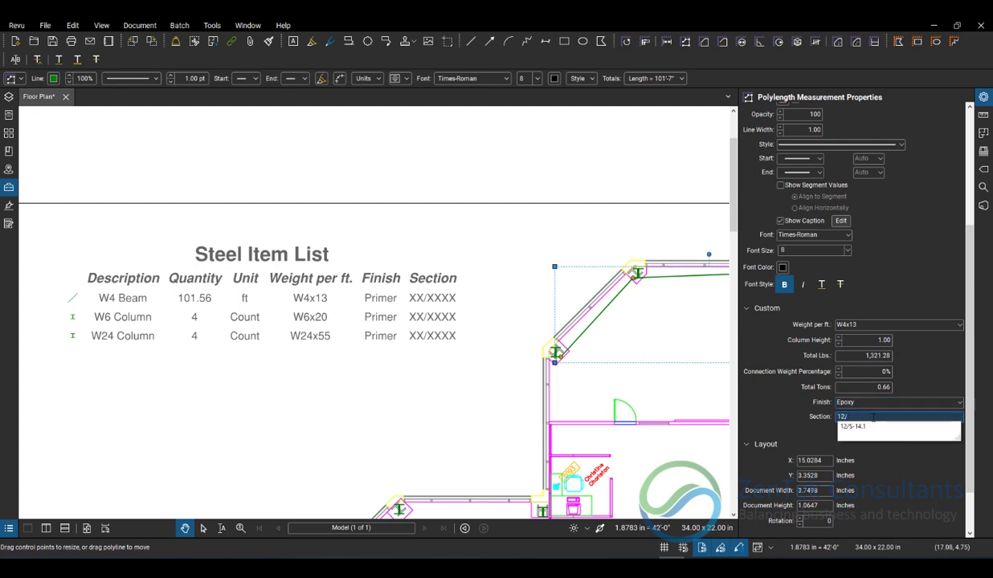
type("S-13")
left_click(504, 383)
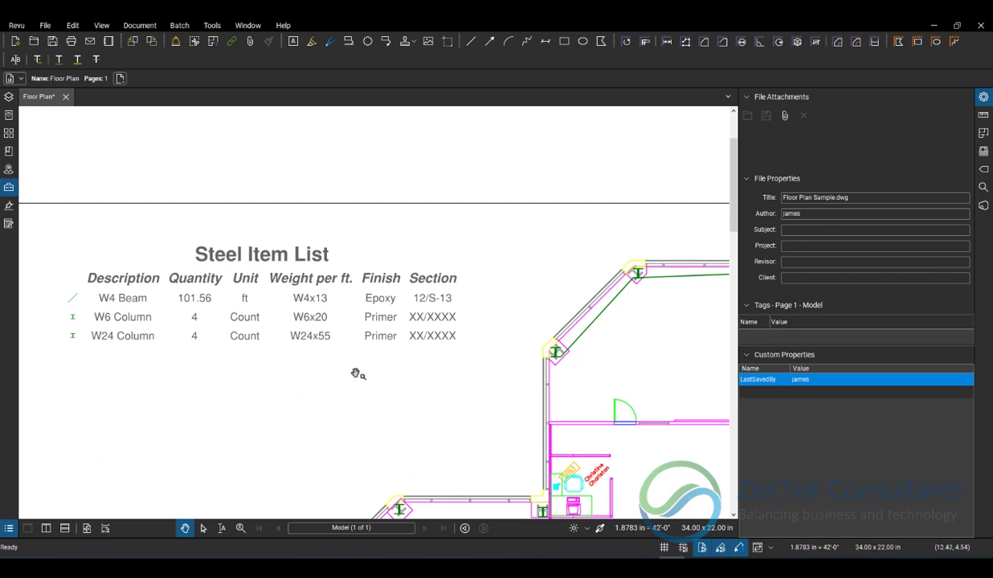
Move the Steel Item List legend to the upper-left corner area of the drawing sheet, inside the border
scroll(325, 373, "down", 3)
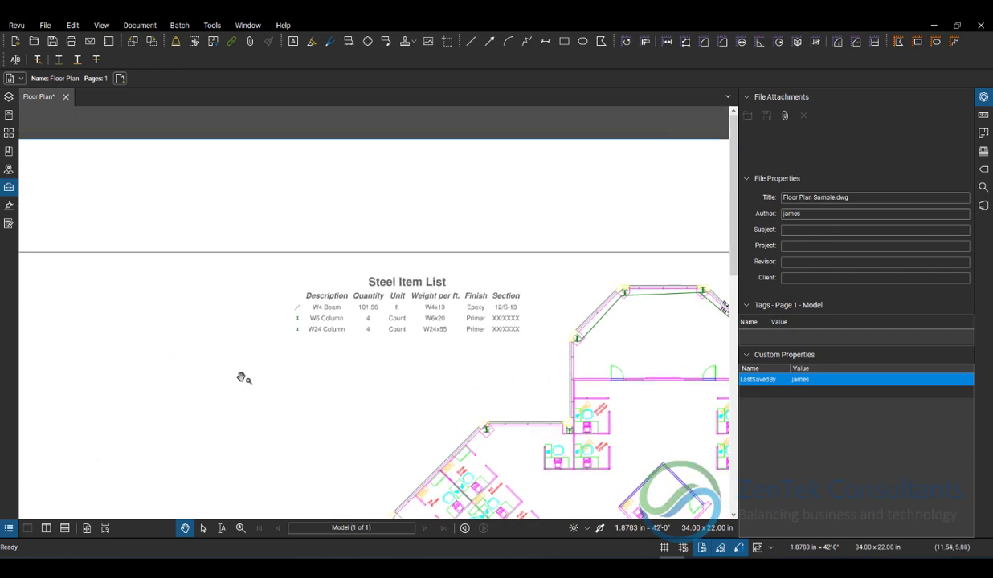
left_click(322, 319)
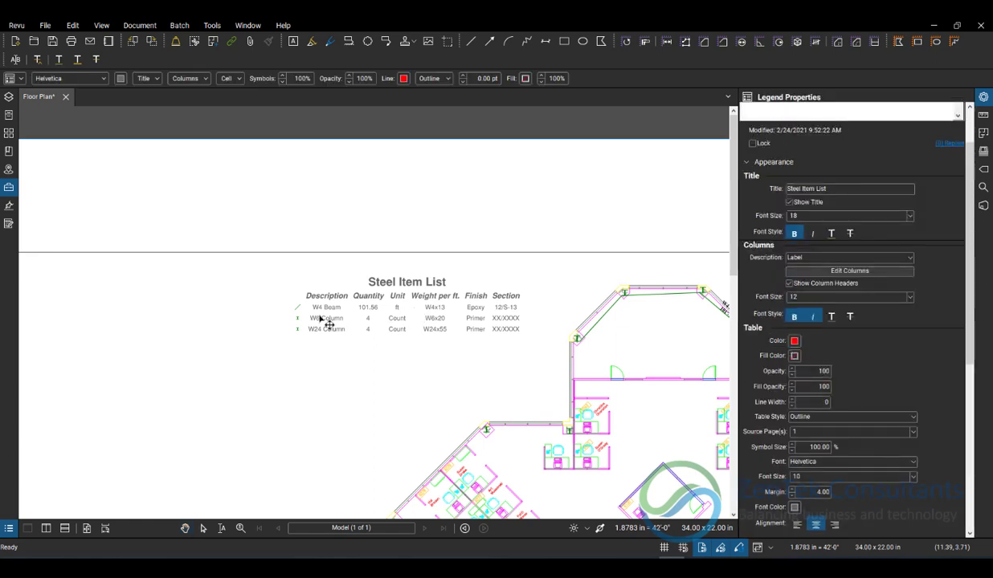
left_click_drag(321, 320, 80, 314)
scroll(108, 287, "left", 3)
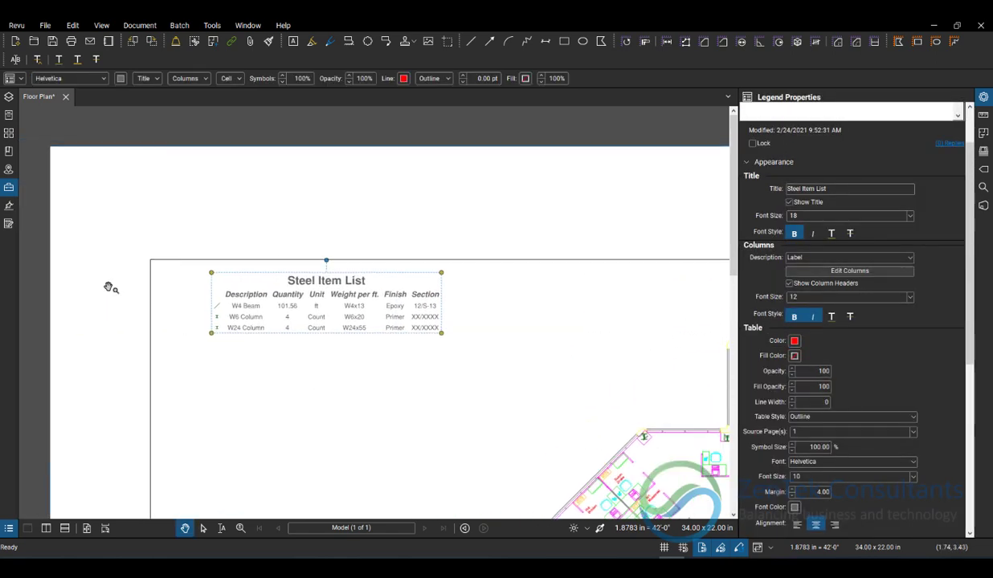
Show the Tool Chest again and collapse the W-Shapes tool set
left_click(9, 187)
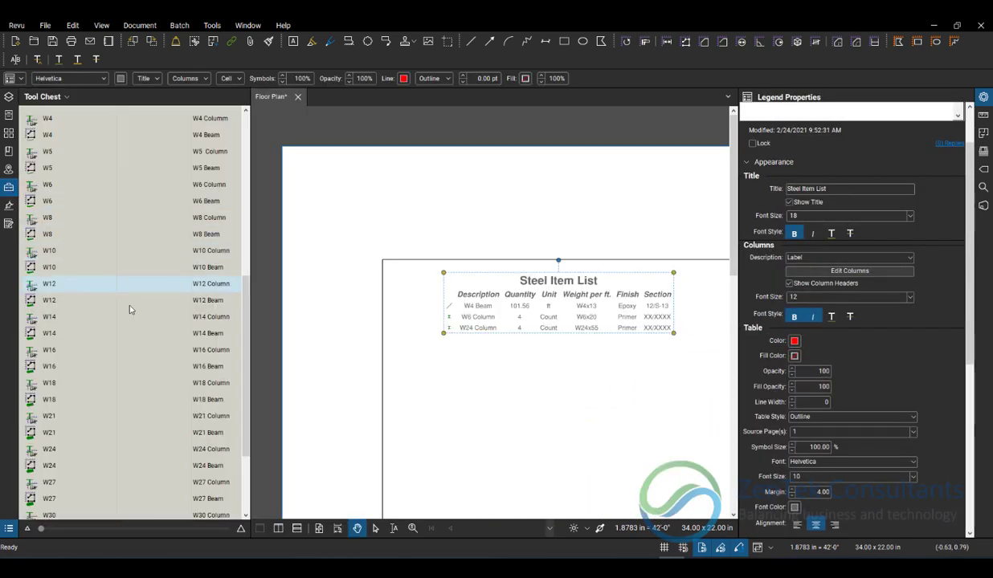
scroll(174, 248, "up", 5)
scroll(173, 248, "down", 2)
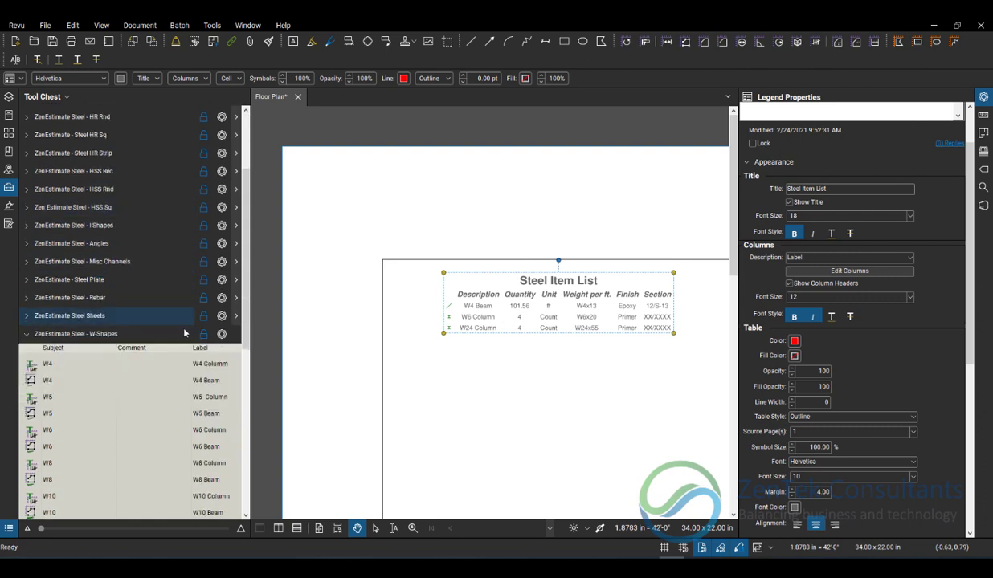
left_click(42, 337)
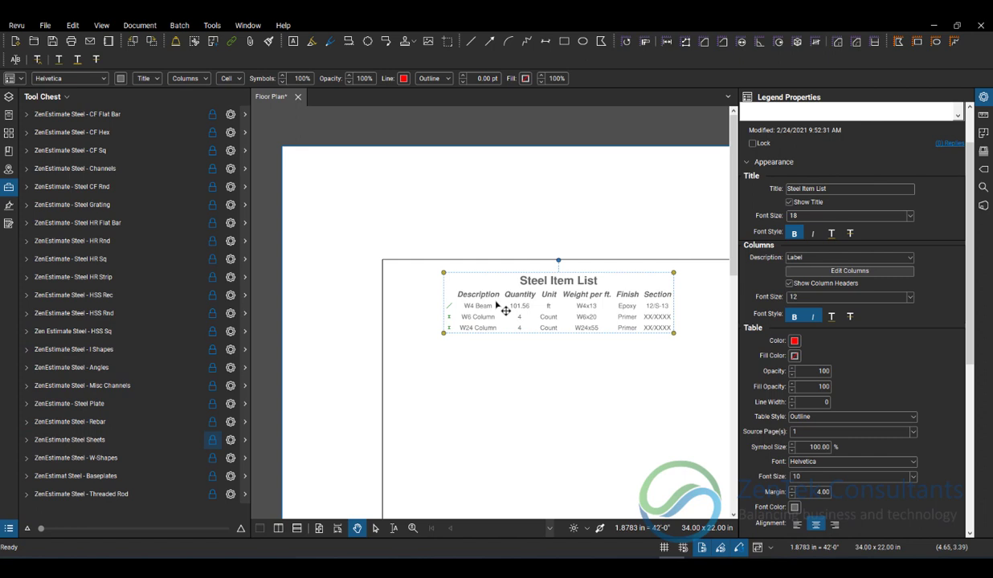
Expand the Baseplates tool set and link it to the existing Steel Item List legend
left_click_drag(526, 377, 455, 326)
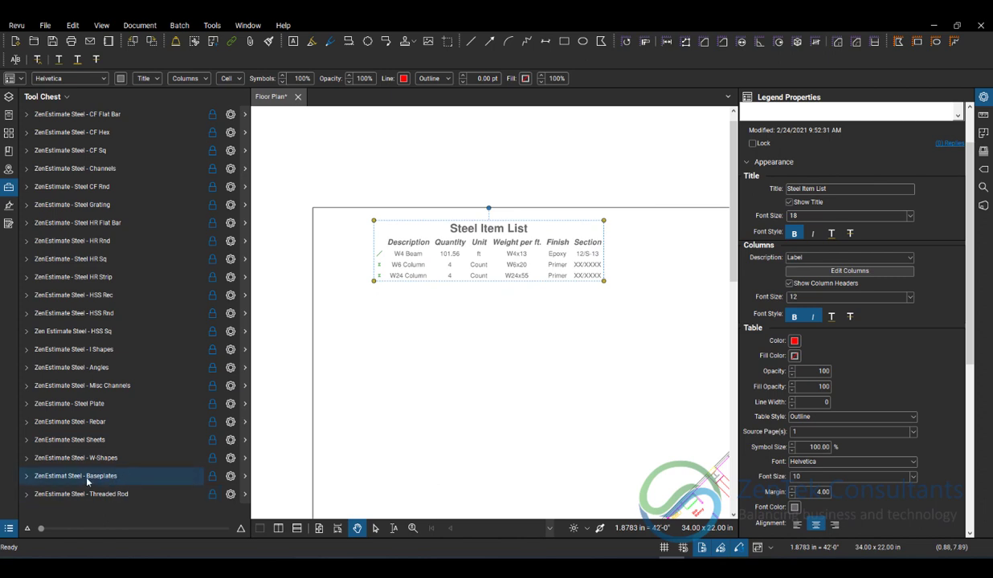
left_click(134, 476)
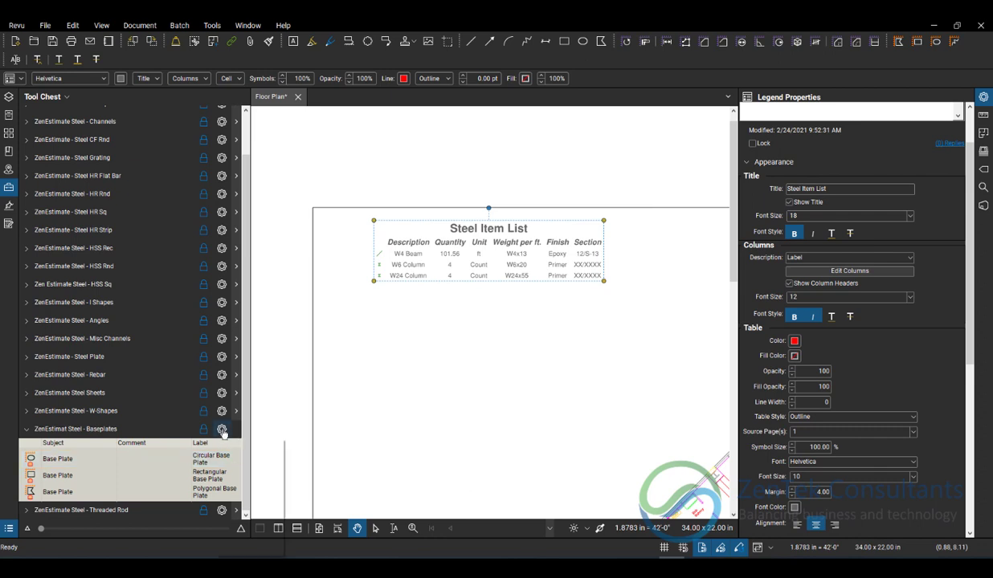
left_click(222, 430)
mouse_move(247, 492)
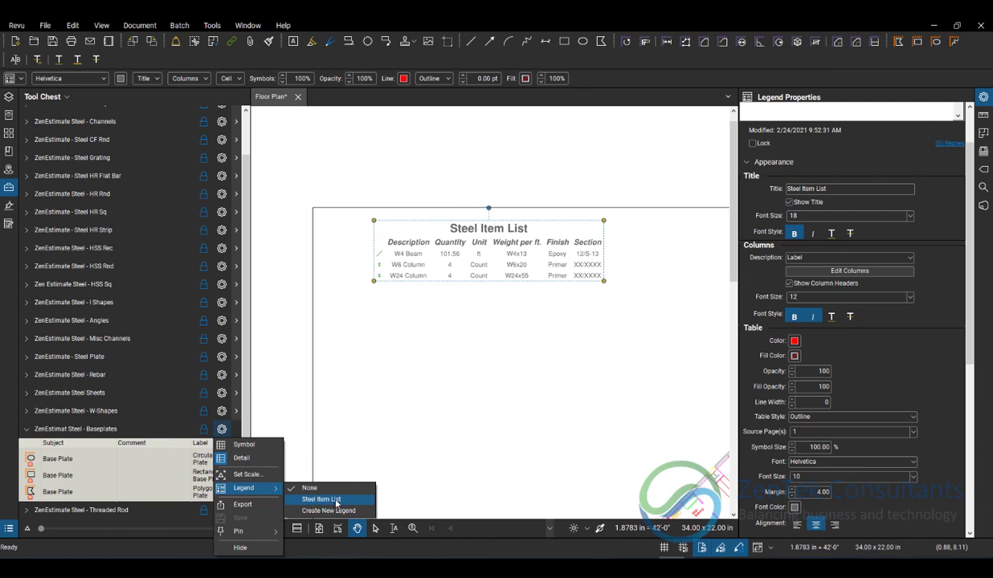
left_click(336, 499)
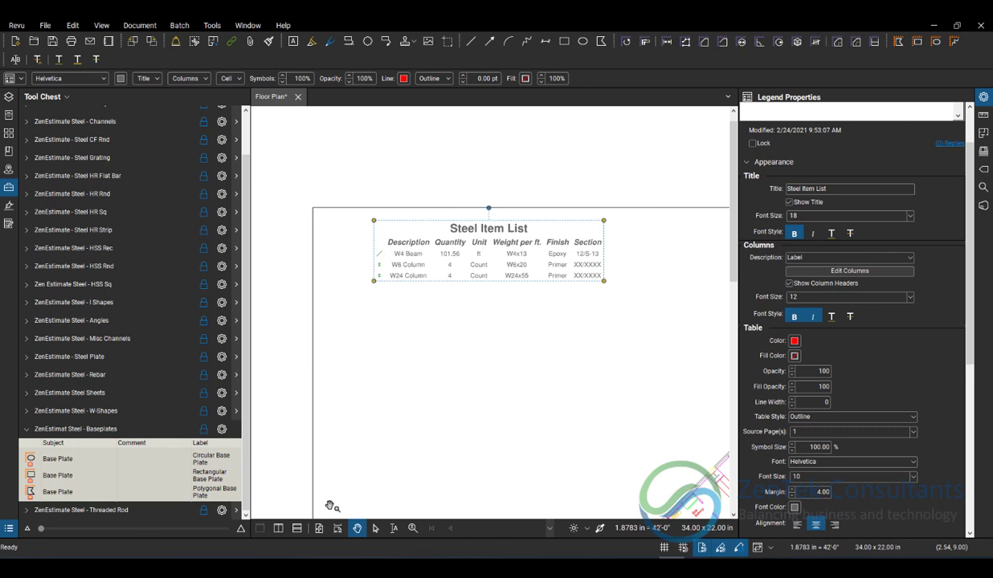
Draw two circular base plates of about 309 sf and 1,141 sf below the legend, and inspect the legend's entries
left_click(48, 461)
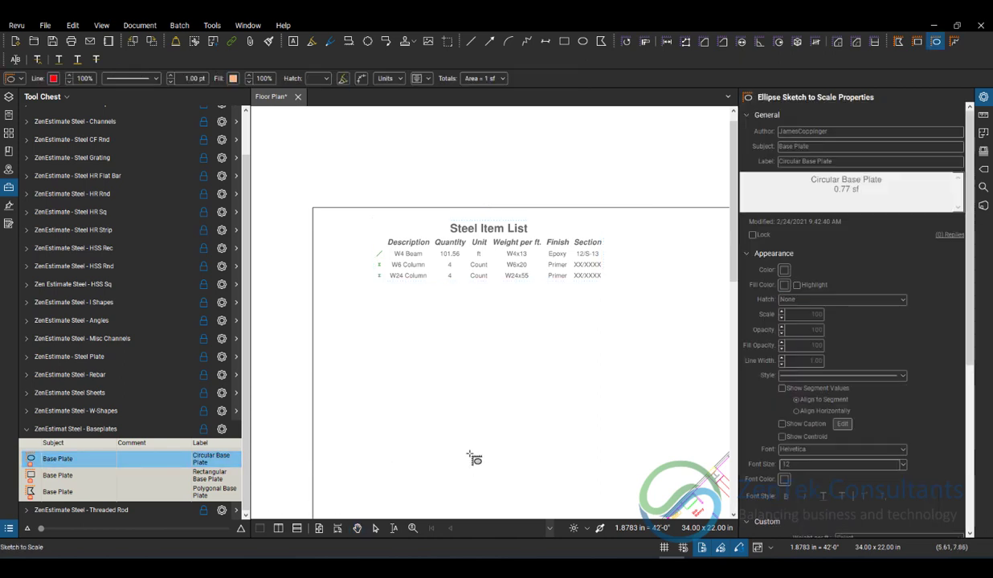
left_click_drag(469, 455, 492, 474)
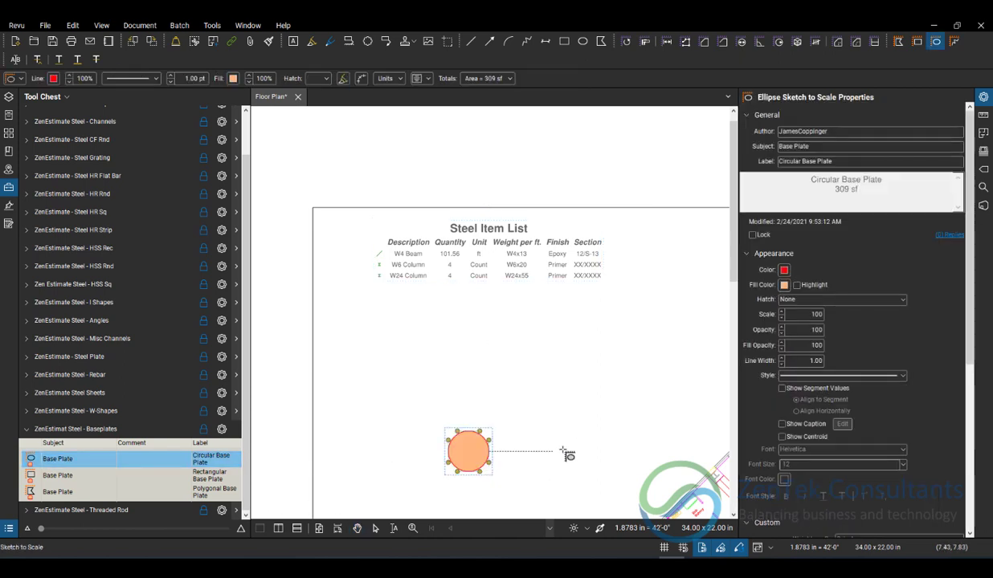
left_click_drag(601, 421, 648, 446)
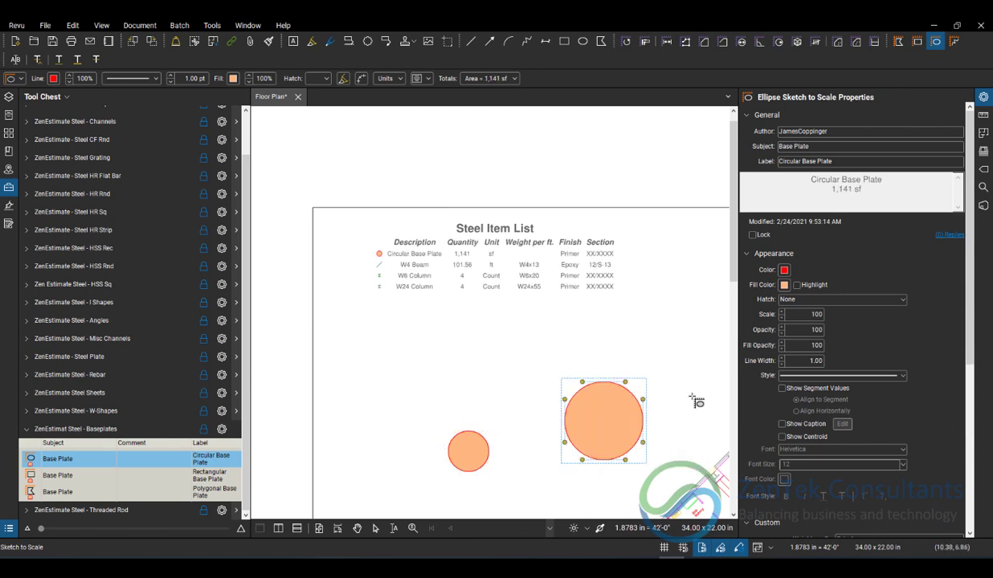
key("Escape")
left_click(684, 389)
scroll(471, 267, "up", 3)
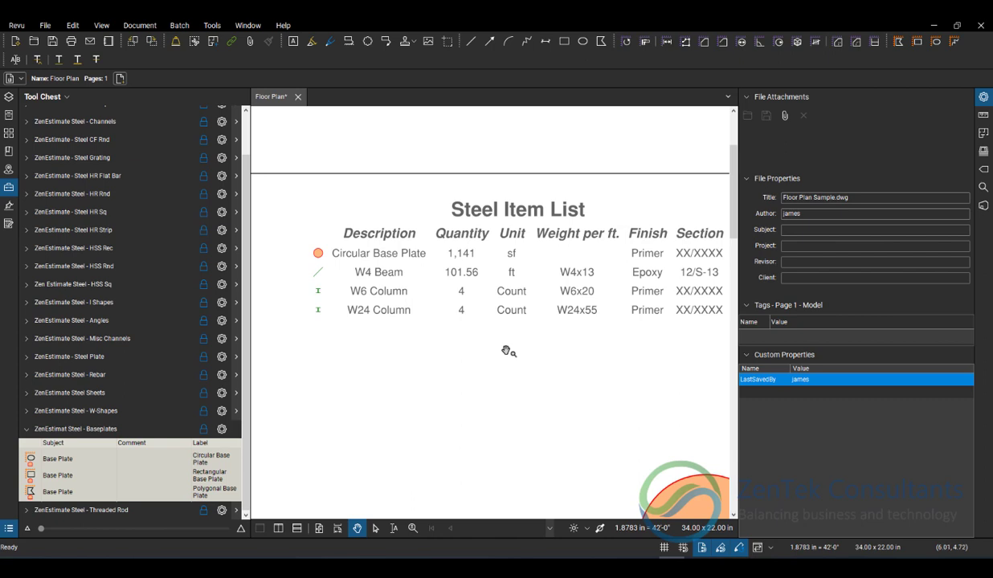
mouse_move(510, 351)
left_mouse_down()
mouse_move(429, 424)
mouse_move(426, 257)
left_mouse_up()
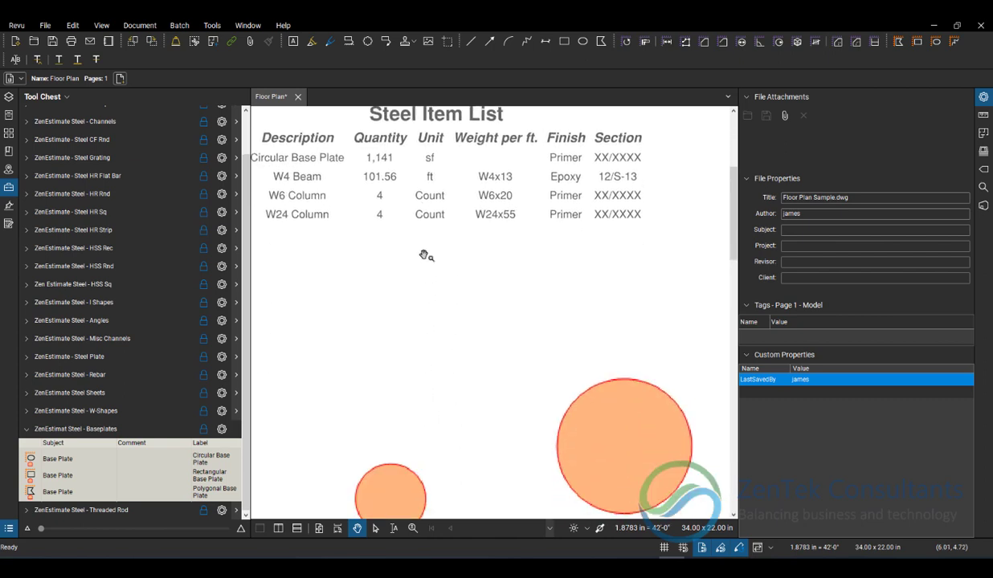
Set the larger circular base plate's weight per ft. to 7/8" and its finish to Arch Coating
left_click(632, 451)
scroll(918, 410, "down", 5)
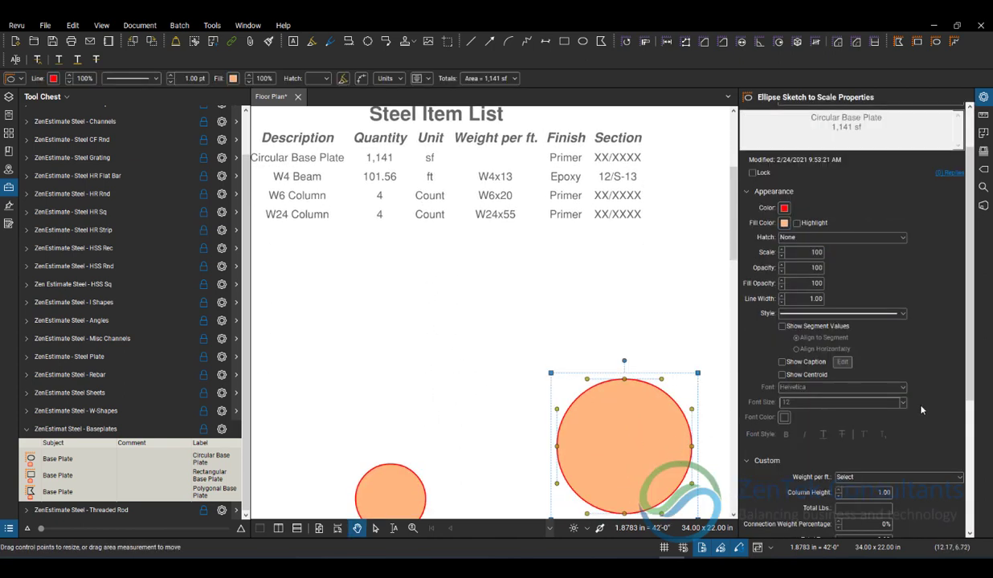
left_click(892, 291)
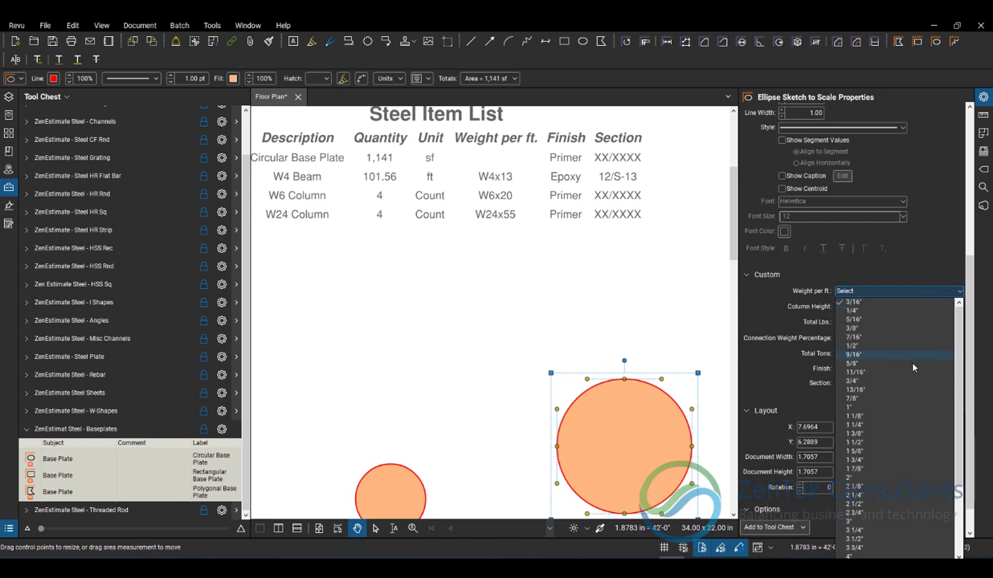
left_click(892, 399)
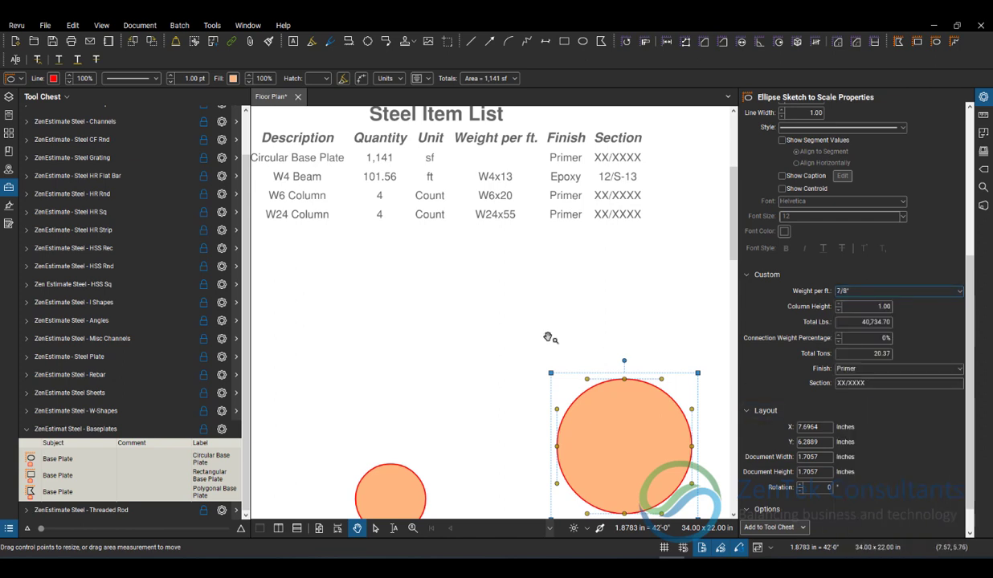
left_click(858, 368)
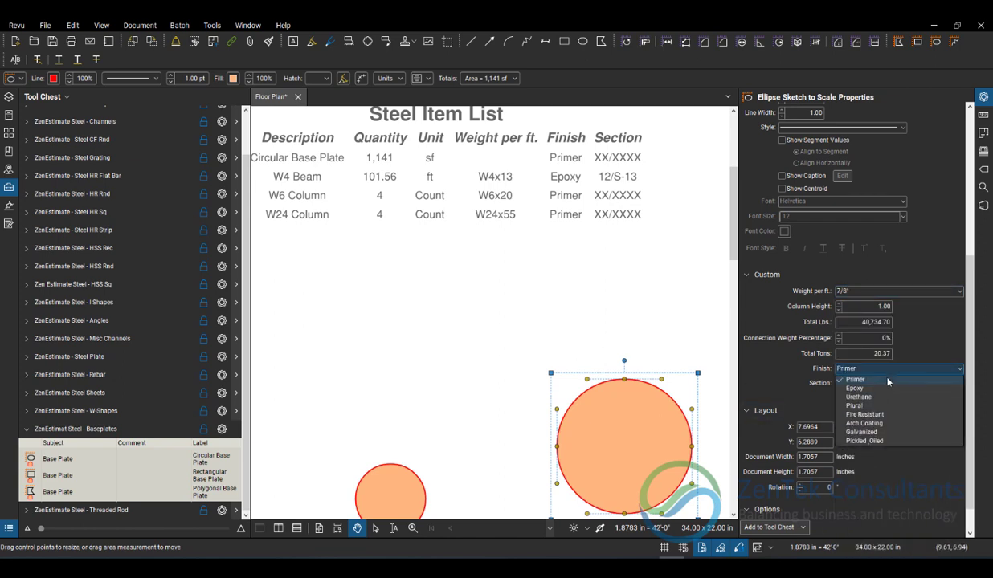
left_click(852, 420)
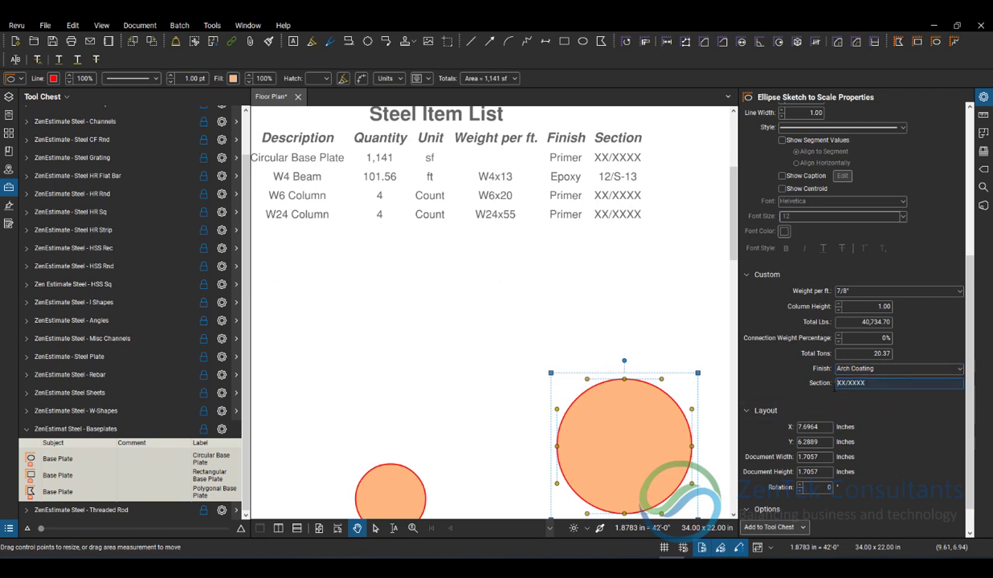
Set the larger circular base plate's section reference to 2/S-12 and deselect the plate
double_click(889, 379)
type("2/")
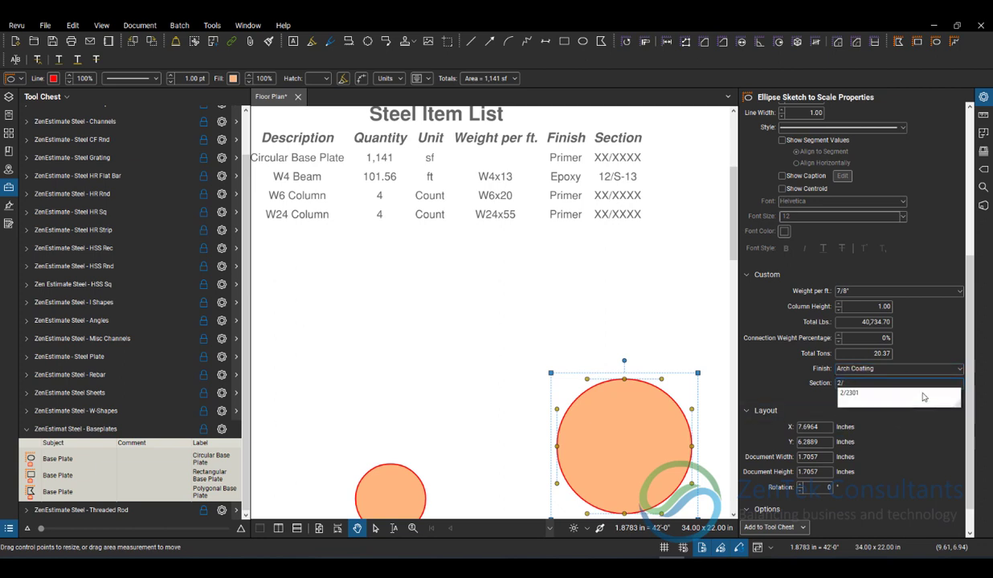
type("S-12")
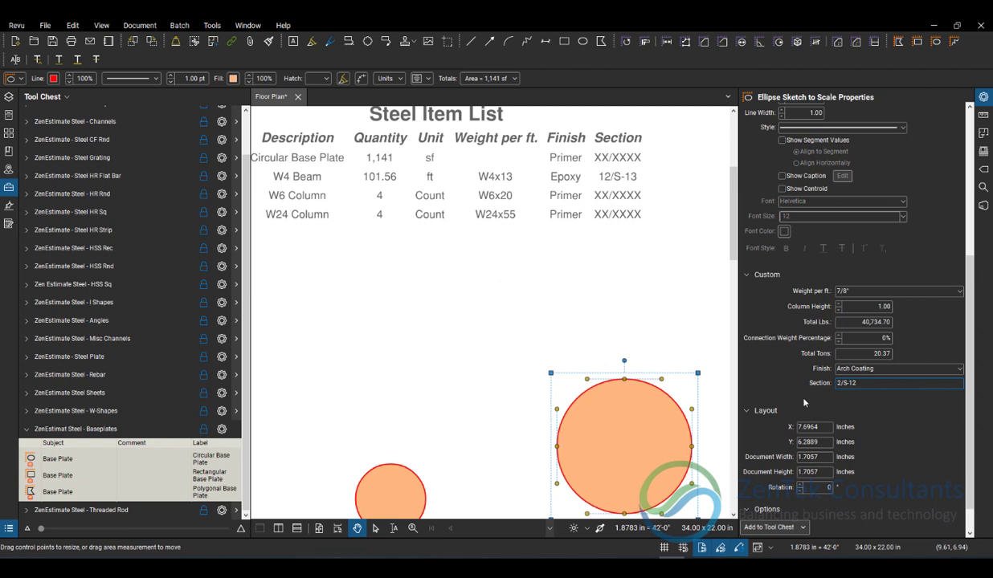
key("Return")
left_click(643, 341)
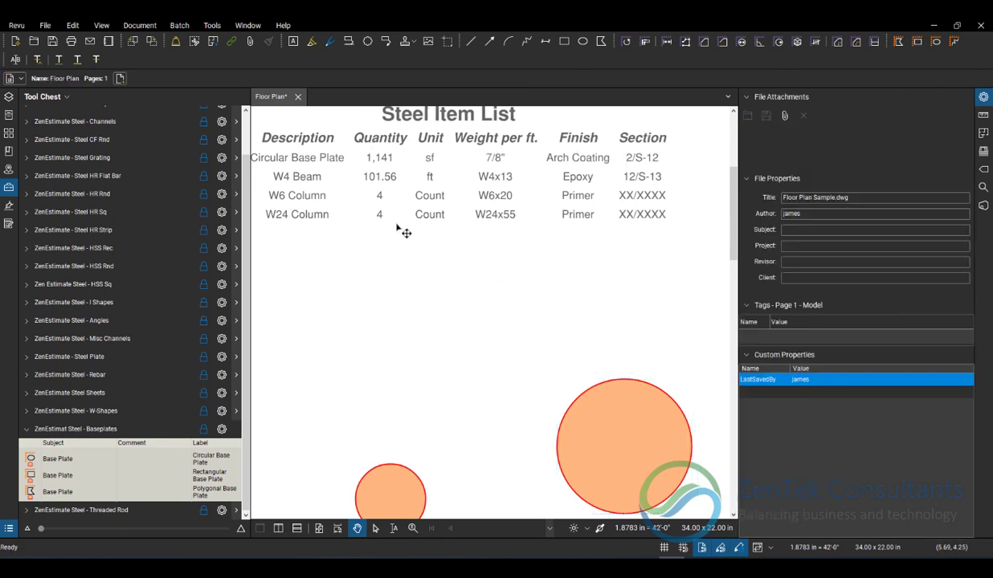
Collapse the Baseplates tool set and review the Steel Item List legend together with the circular plates on the sheet
scroll(418, 311, "down", 1)
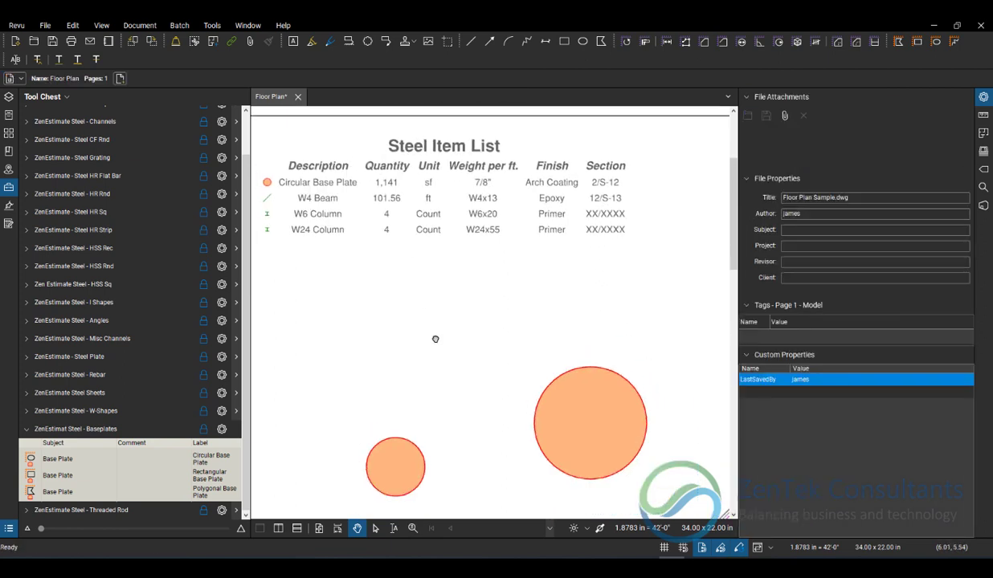
left_click(28, 430)
scroll(532, 322, "down", 2)
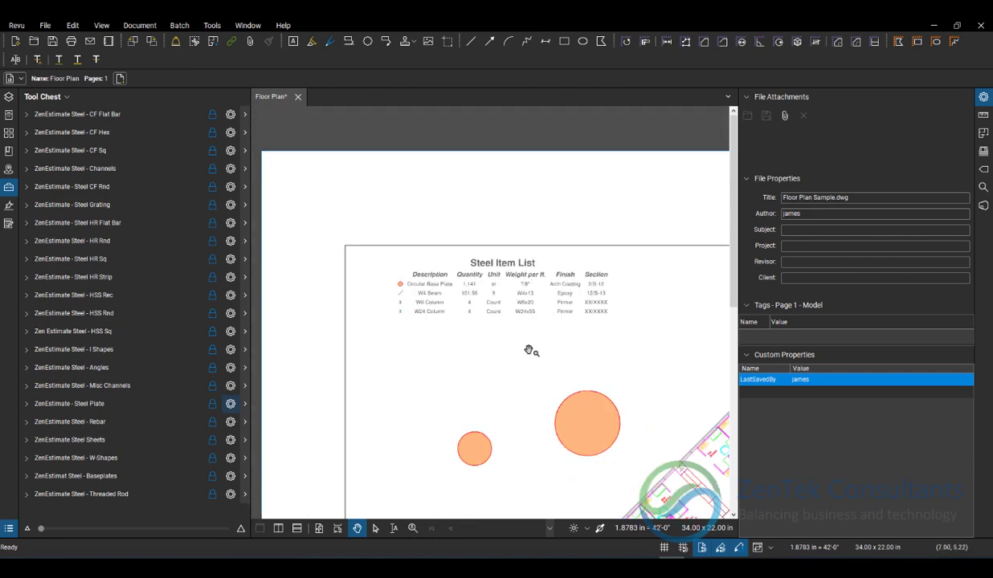
left_click_drag(497, 324, 444, 312)
scroll(445, 312, "up", 1)
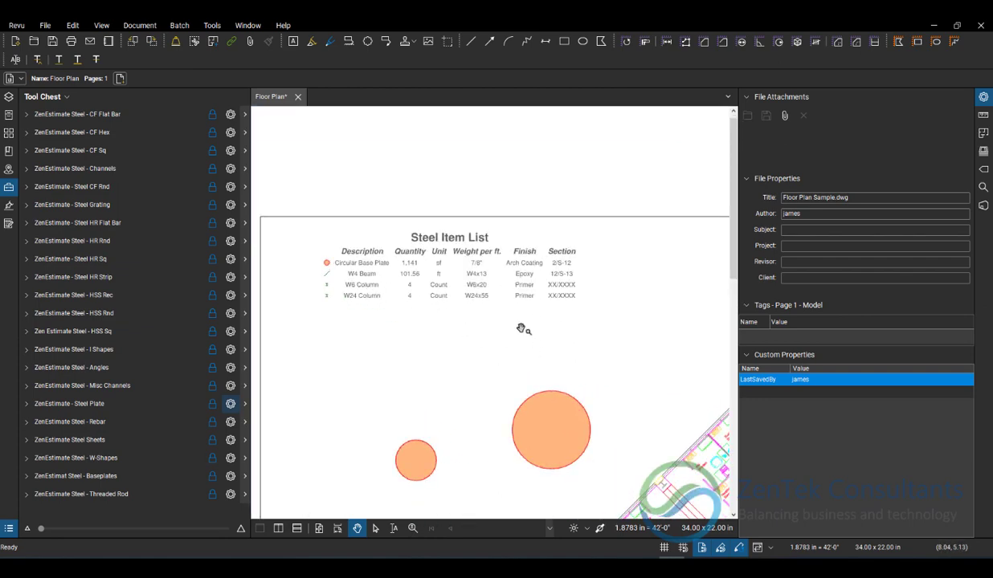
scroll(519, 348, "down", 1)
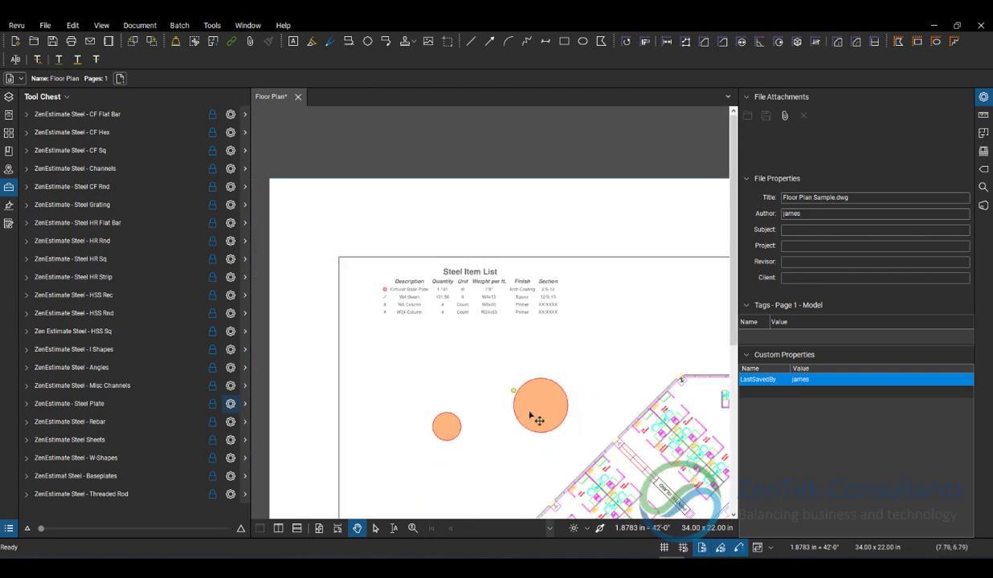
mouse_move(528, 412)
left_mouse_down()
mouse_move(371, 403)
mouse_move(477, 383)
left_mouse_up()
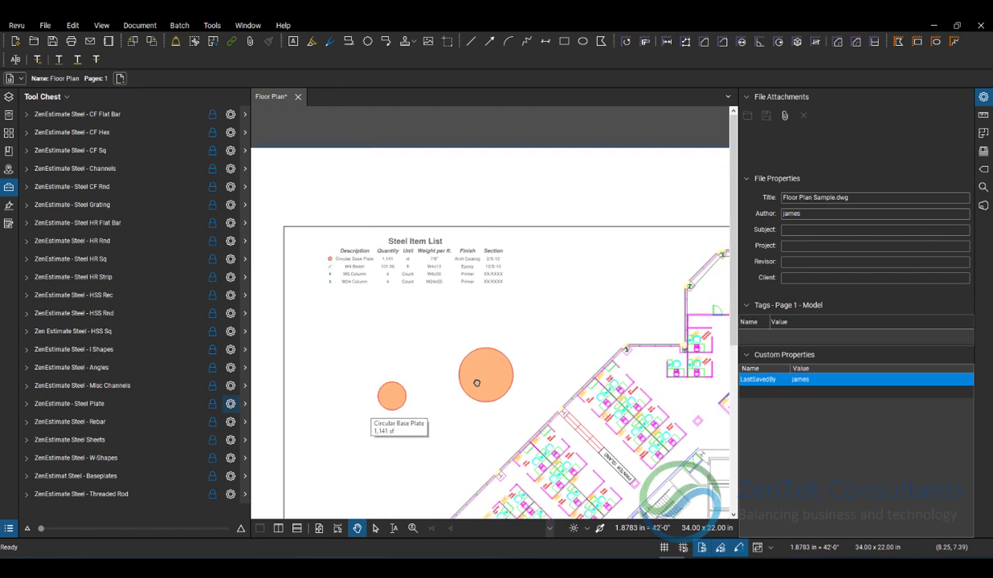